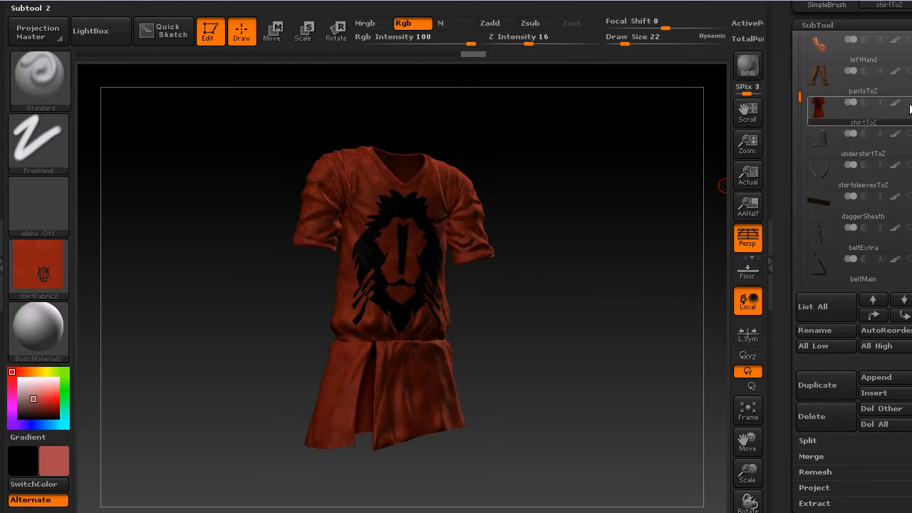
# - Show all subtools again and frame the complete hooded figure with its sword and base
pyautogui.keyDown('ctrl'); pyautogui.keyDown('shift'); pyautogui.click(542, 279); pyautogui.keyUp('shift'); pyautogui.keyUp('ctrl')
pyautogui.press('f')
pyautogui.press('f')
pyautogui.moveTo(607, 279)
pyautogui.mouseDown()
pyautogui.moveTo(591, 275)
pyautogui.moveTo(590, 240)
pyautogui.moveTo(591, 279)
pyautogui.mouseUp()
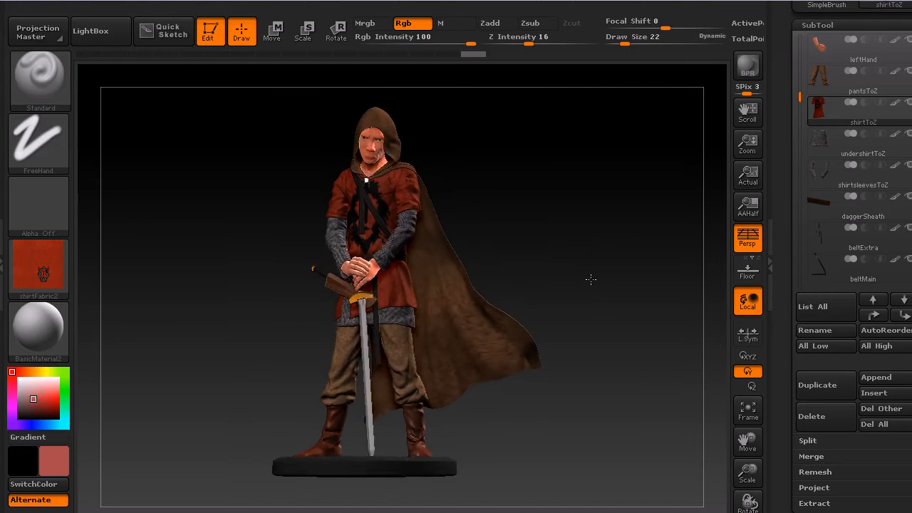
pyautogui.moveTo(748, 474); pyautogui.dragTo(748, 465)
pyautogui.moveTo(639, 421); pyautogui.dragTo(570, 340)
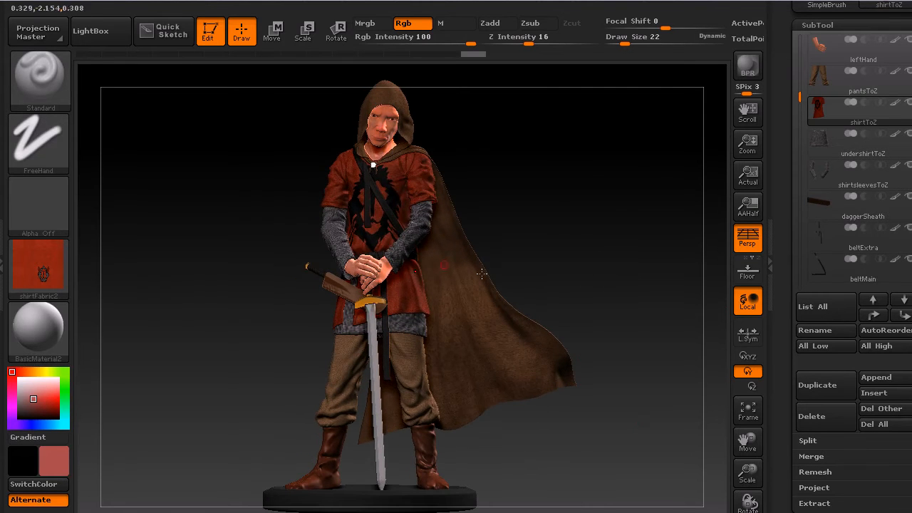
# - Open the shirt's Polypaint settings and compare the shirt with Colorize off and on
pyautogui.scroll(-1, 823, 336)
pyautogui.scroll(-5, 826, 342)
pyautogui.click(830, 367)
pyautogui.moveTo(908, 213); pyautogui.dragTo(856, 357)
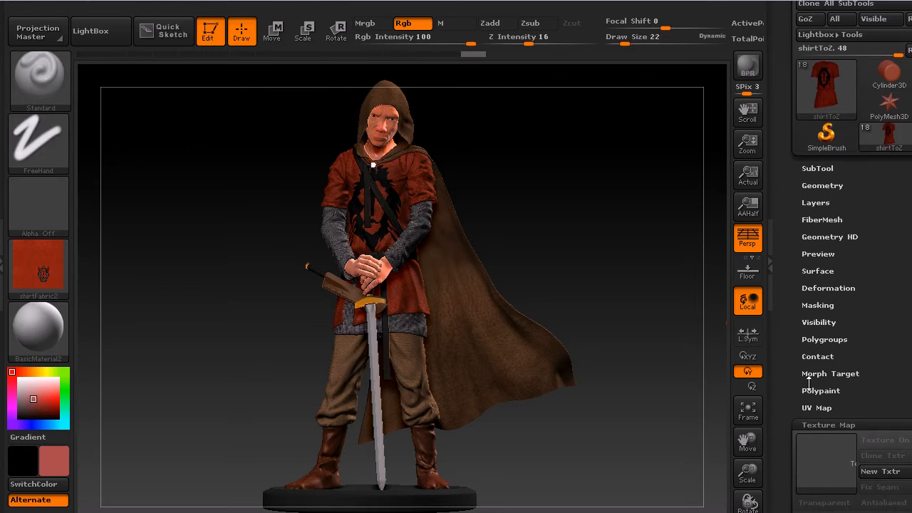
pyautogui.click(820, 389)
pyautogui.click(838, 405)
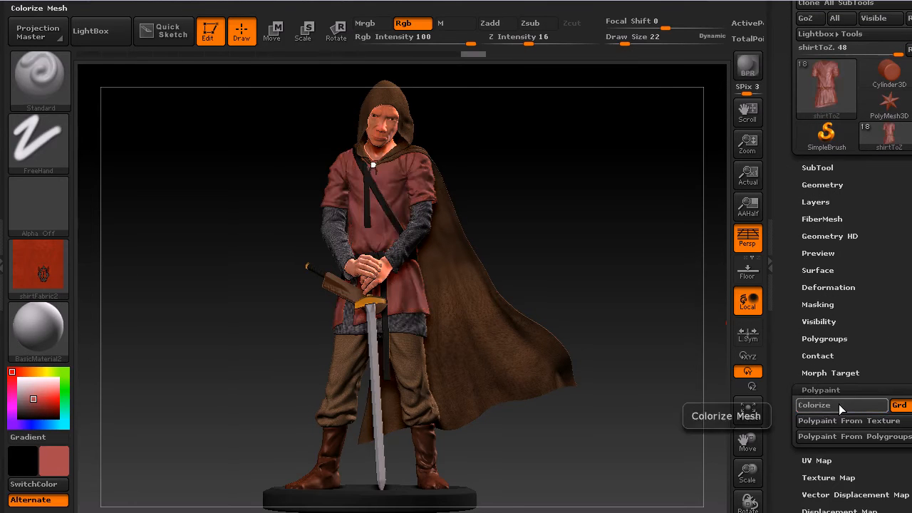
pyautogui.click(839, 403)
# - Check the placement and intensity of the scene lights and render a BPR preview of the whole figure
pyautogui.moveTo(488, 227); pyautogui.dragTo(554, 236)
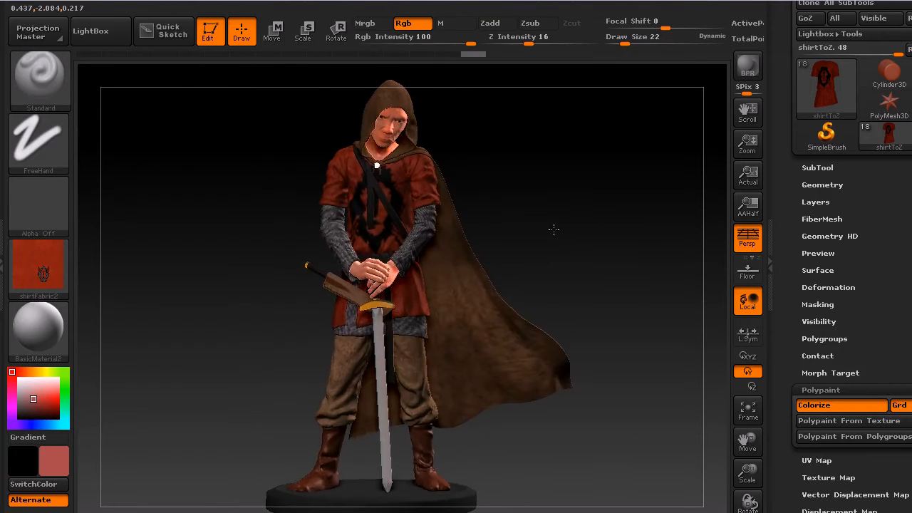
pyautogui.moveTo(618, 295); pyautogui.dragTo(435, 132)
pyautogui.moveTo(583, 158); pyautogui.dragTo(574, 161)
pyautogui.click(237, 7)
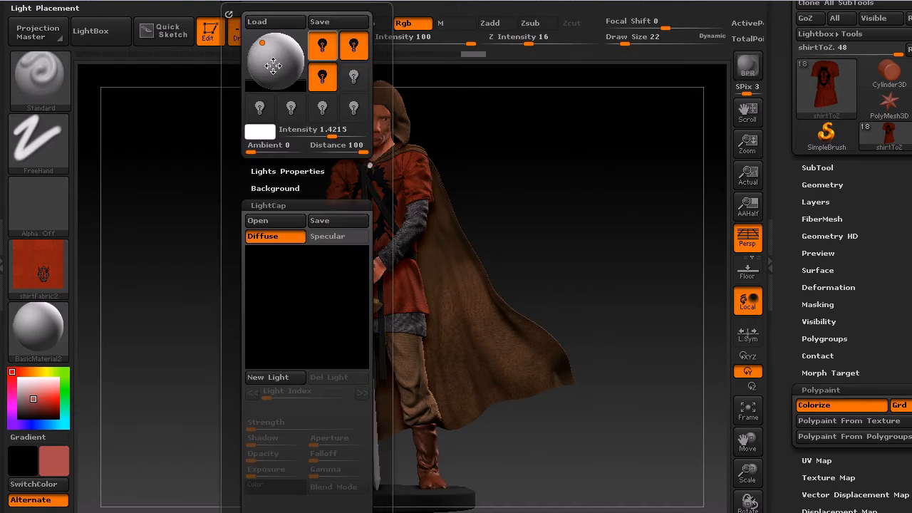
pyautogui.click(353, 47)
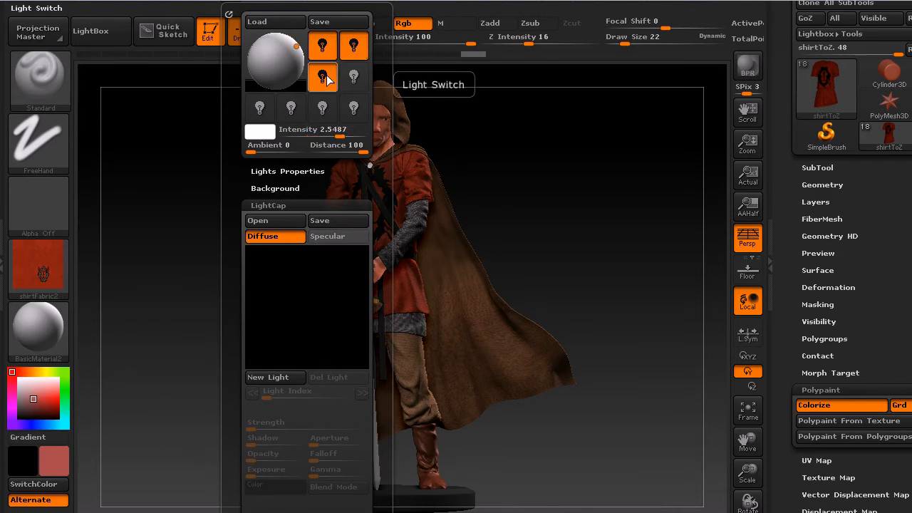
pyautogui.click(748, 65)
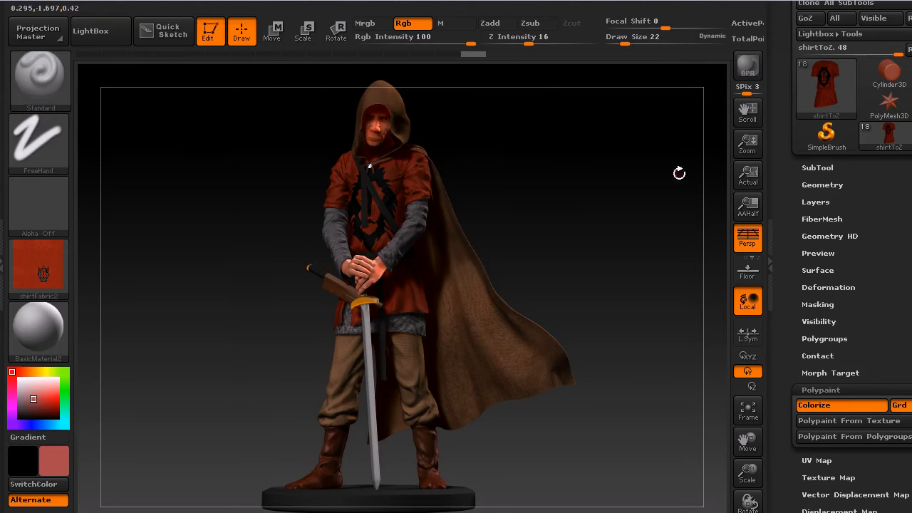
pyautogui.moveTo(585, 264); pyautogui.dragTo(549, 261)
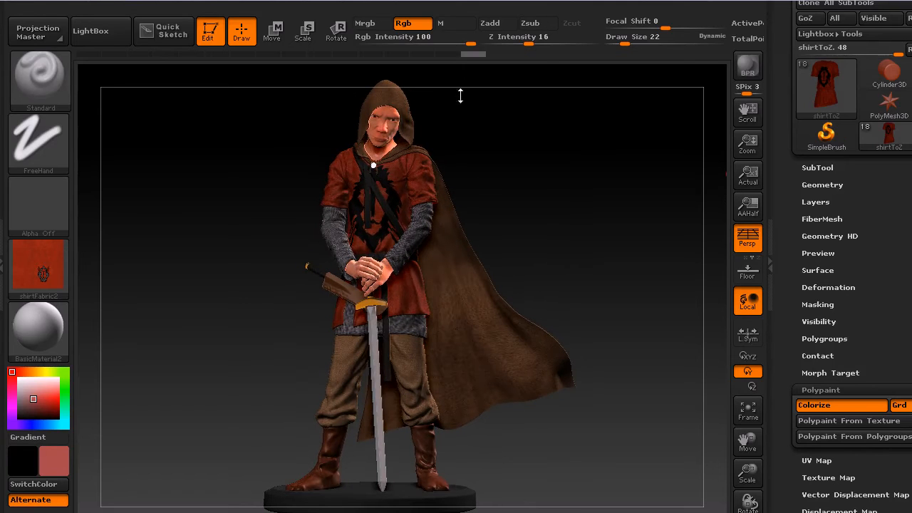
# - Select the daggerSheath subtool for texturing and open its Polypaint settings
pyautogui.moveTo(869, 222); pyautogui.dragTo(884, 275)
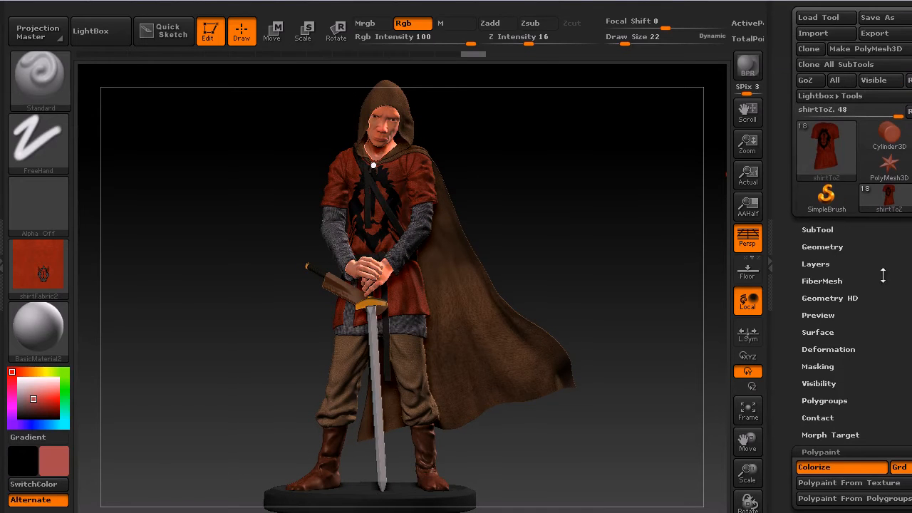
pyautogui.click(825, 229)
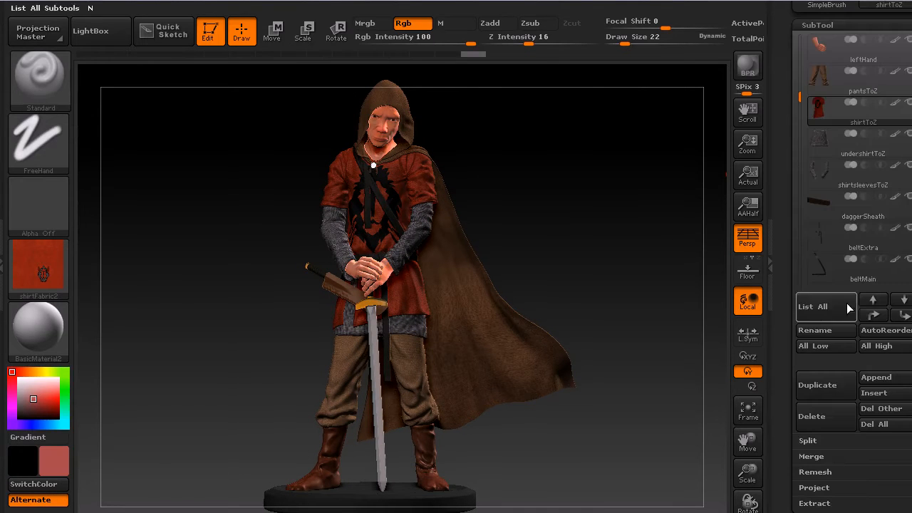
pyautogui.click(877, 219)
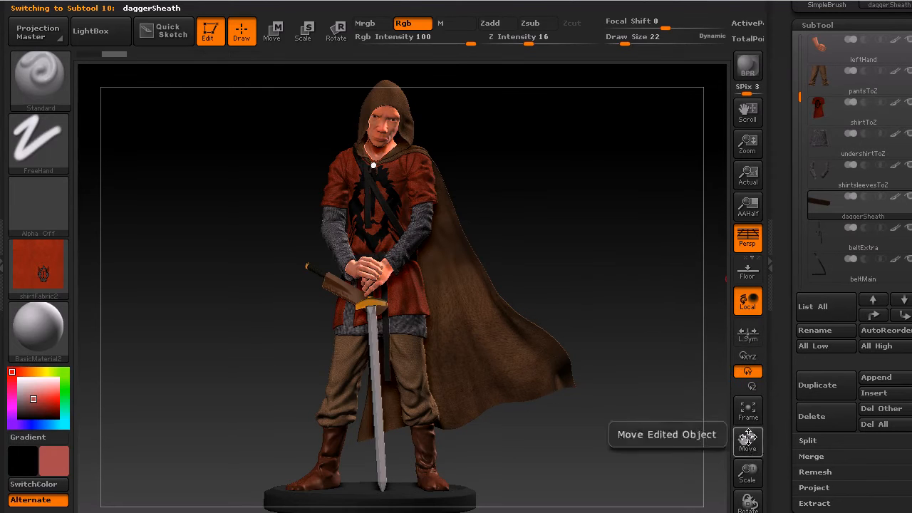
pyautogui.moveTo(748, 474); pyautogui.dragTo(710, 383)
pyautogui.moveTo(650, 258); pyautogui.dragTo(720, 303)
pyautogui.moveTo(748, 470); pyautogui.dragTo(305, 114)
pyautogui.moveTo(182, 301); pyautogui.dragTo(203, 288)
pyautogui.moveTo(888, 364); pyautogui.dragTo(889, 261)
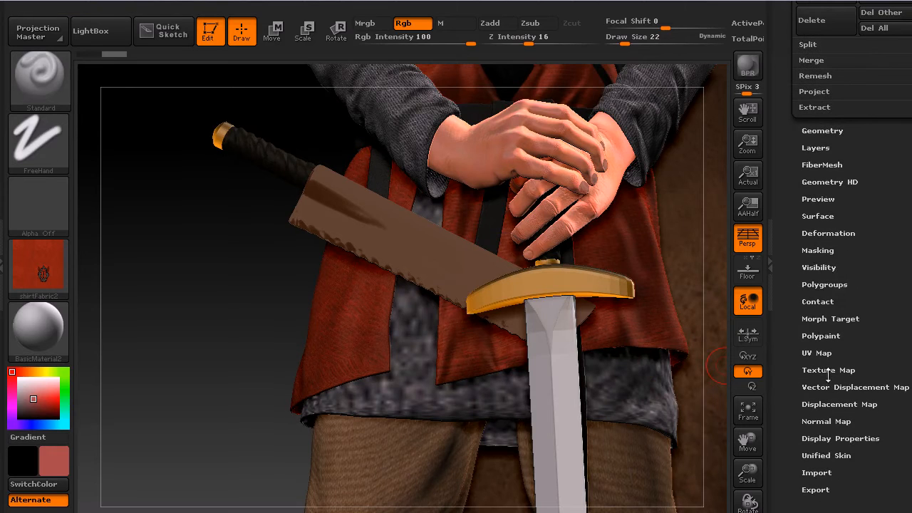
pyautogui.click(824, 336)
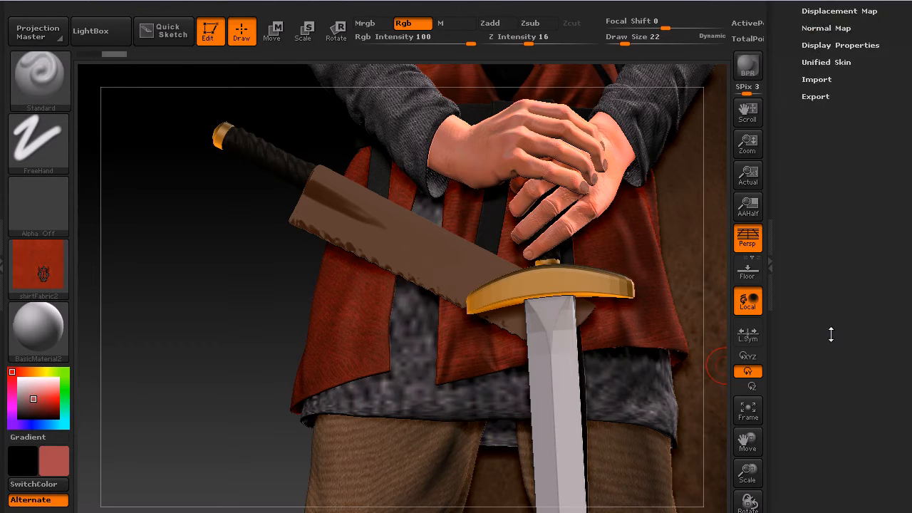
pyautogui.moveTo(898, 268); pyautogui.dragTo(898, 463)
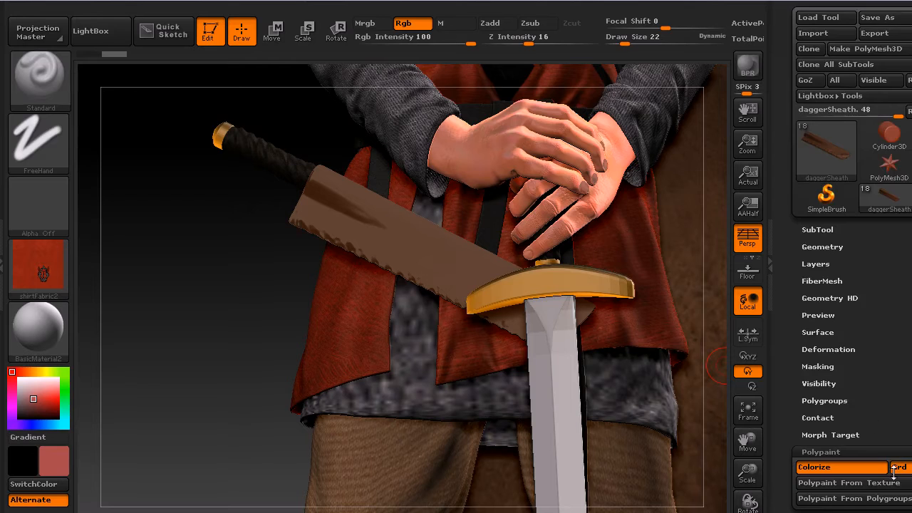
# - Import the Leather0089_L image as a new texture
pyautogui.click(561, 7)
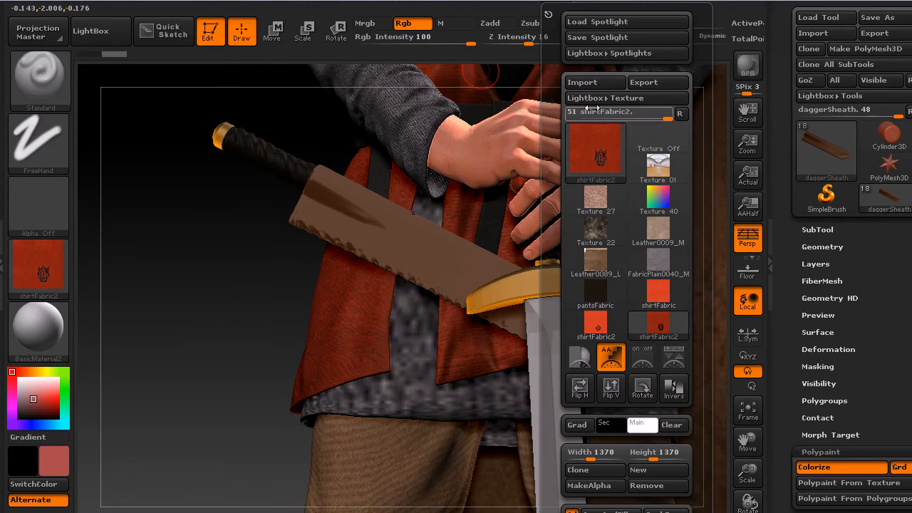
pyautogui.click(603, 81)
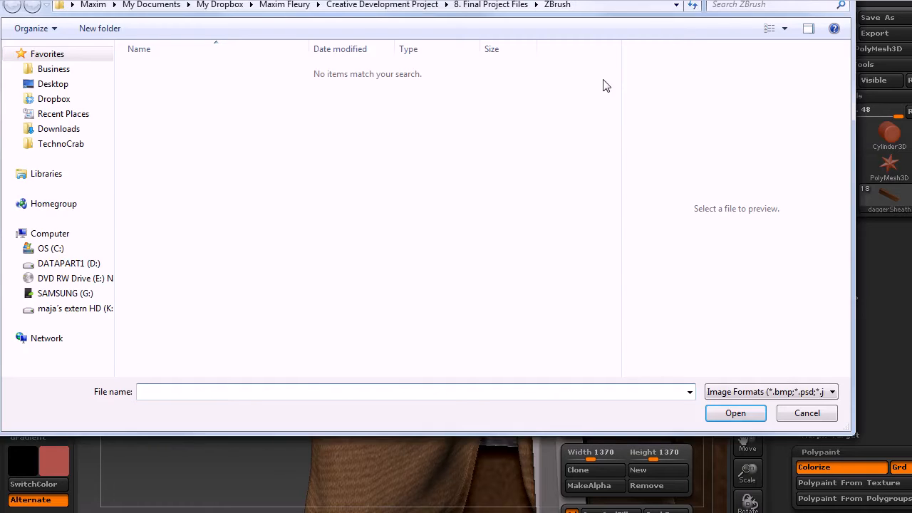
pyautogui.press('Escape')
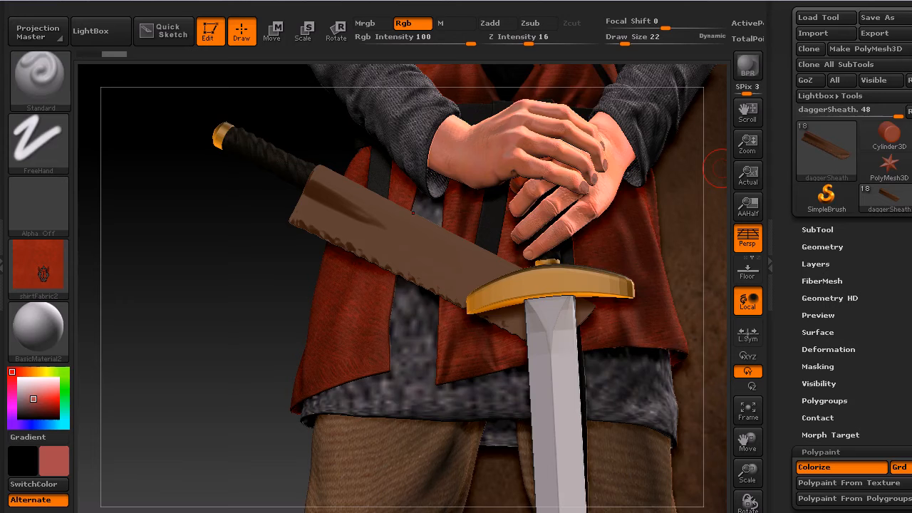
# - Select the newly imported Leather0089_L texture, turn Spotlight on and add the texture to it
pyautogui.click(577, 4)
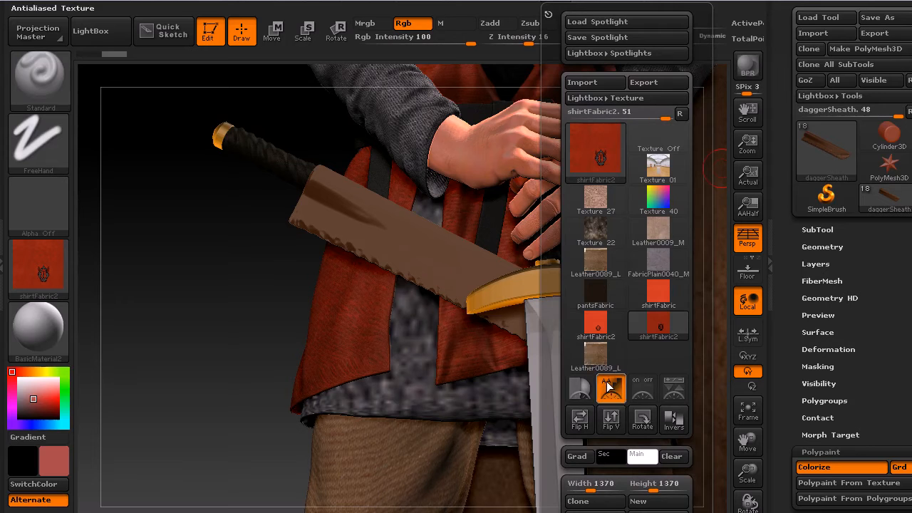
pyautogui.click(602, 360)
pyautogui.moveTo(602, 360)
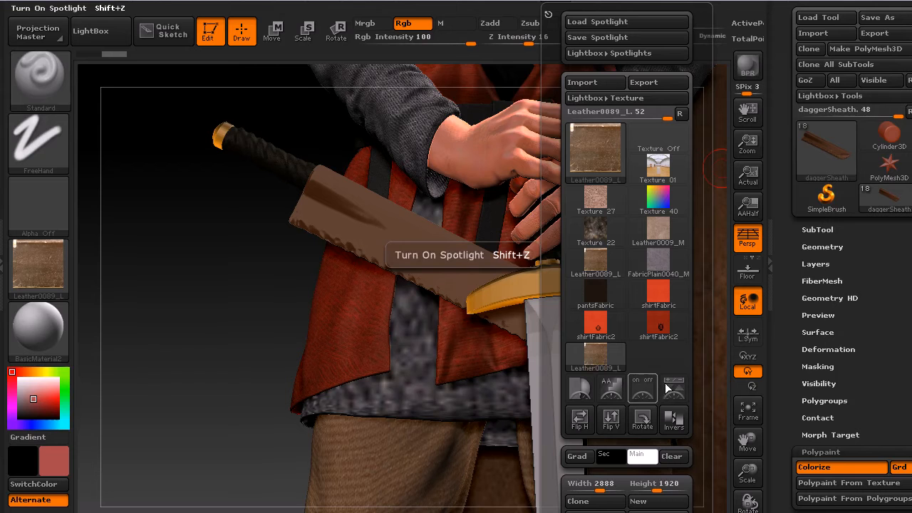
pyautogui.click(668, 388)
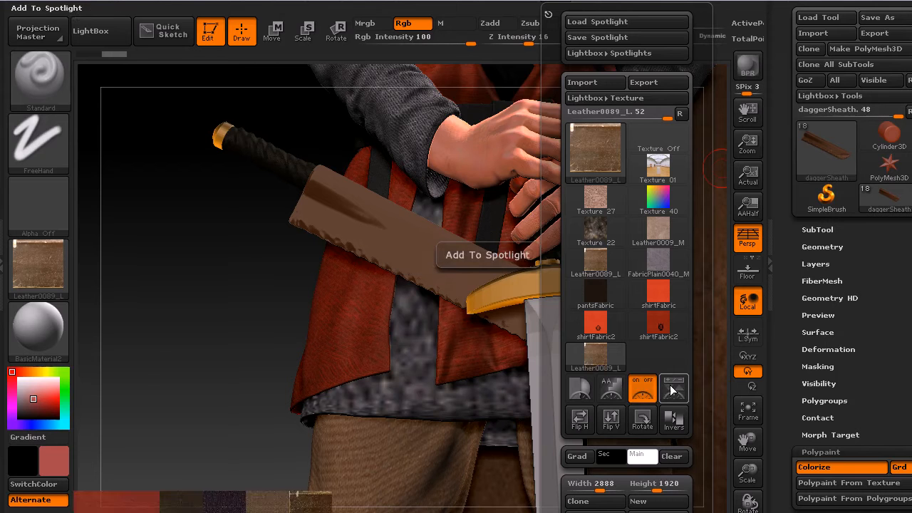
pyautogui.click(672, 390)
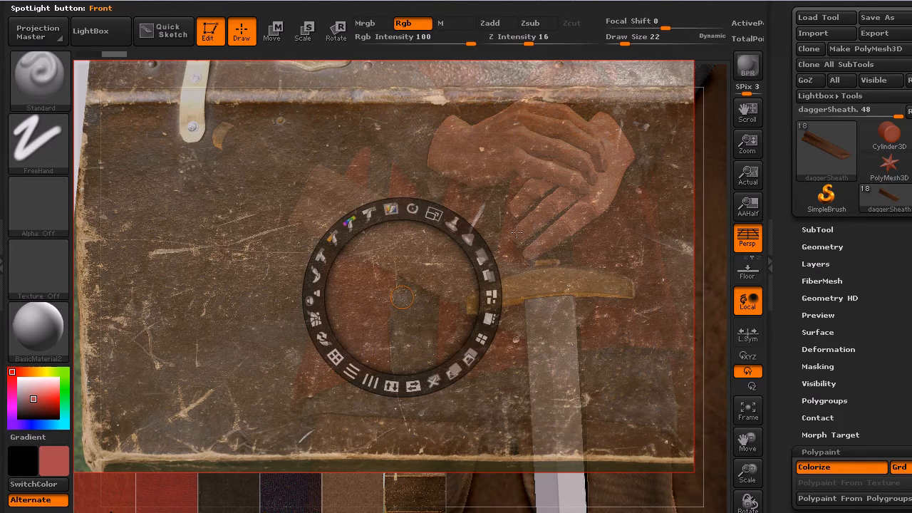
# - Adjust the leather image's intensity, hue and contrast in Spotlight to give it a dark reddish-brown tone
pyautogui.click(372, 217)
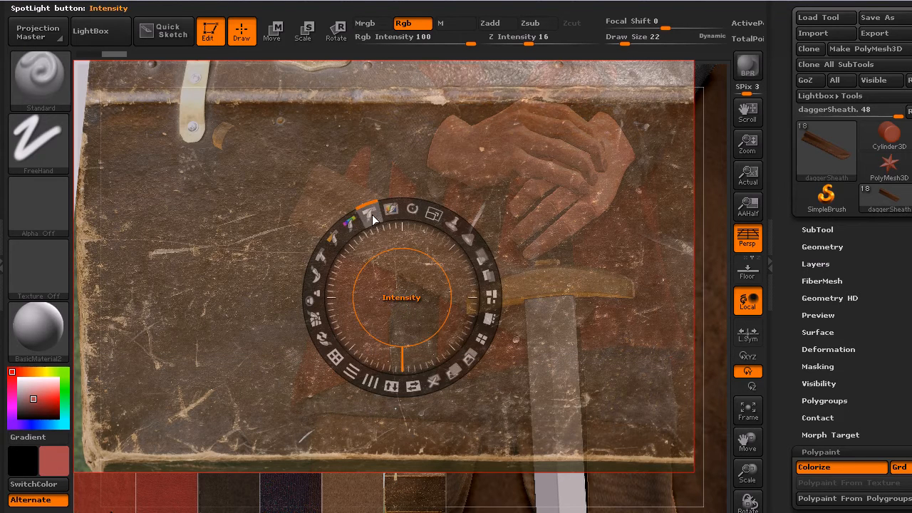
pyautogui.moveTo(374, 214)
pyautogui.mouseDown()
pyautogui.moveTo(354, 228)
pyautogui.moveTo(363, 223)
pyautogui.moveTo(338, 219)
pyautogui.moveTo(336, 238)
pyautogui.moveTo(358, 223)
pyautogui.moveTo(348, 228)
pyautogui.mouseUp()
pyautogui.click(351, 227)
pyautogui.moveTo(324, 257); pyautogui.dragTo(318, 271)
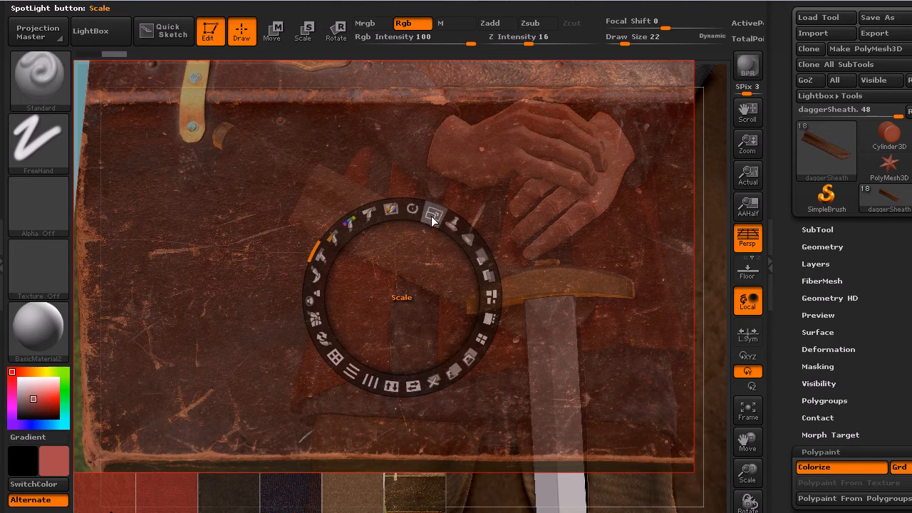
# - Rotate and scale down the leather image to match the sheath's angle, place it over the sheath, and move the Spotlight dial clear of it
pyautogui.moveTo(417, 214); pyautogui.dragTo(434, 228)
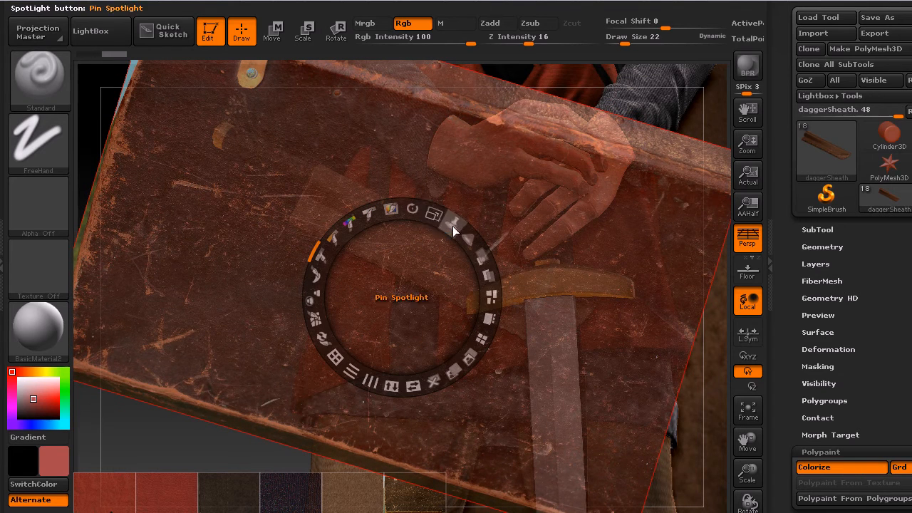
pyautogui.moveTo(434, 221)
pyautogui.mouseDown()
pyautogui.moveTo(377, 226)
pyautogui.moveTo(427, 211)
pyautogui.mouseUp()
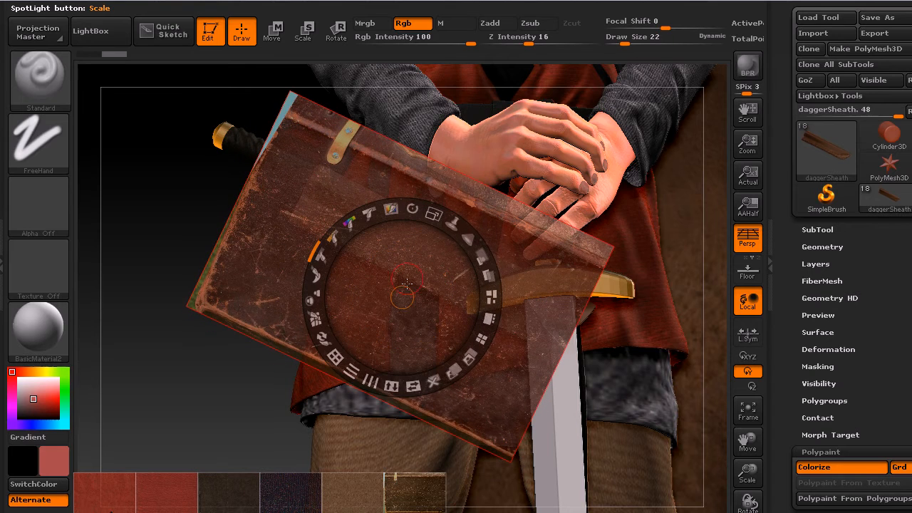
pyautogui.moveTo(413, 277); pyautogui.dragTo(503, 201)
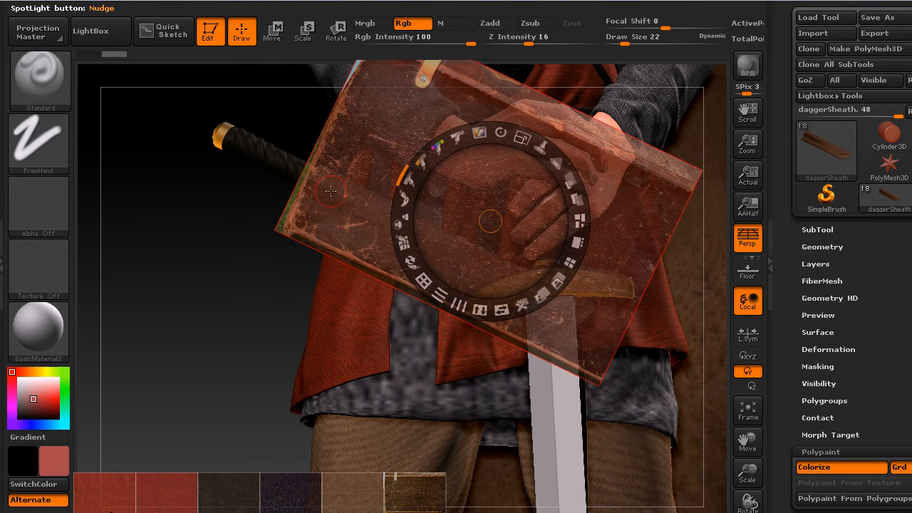
pyautogui.moveTo(492, 218); pyautogui.dragTo(236, 415)
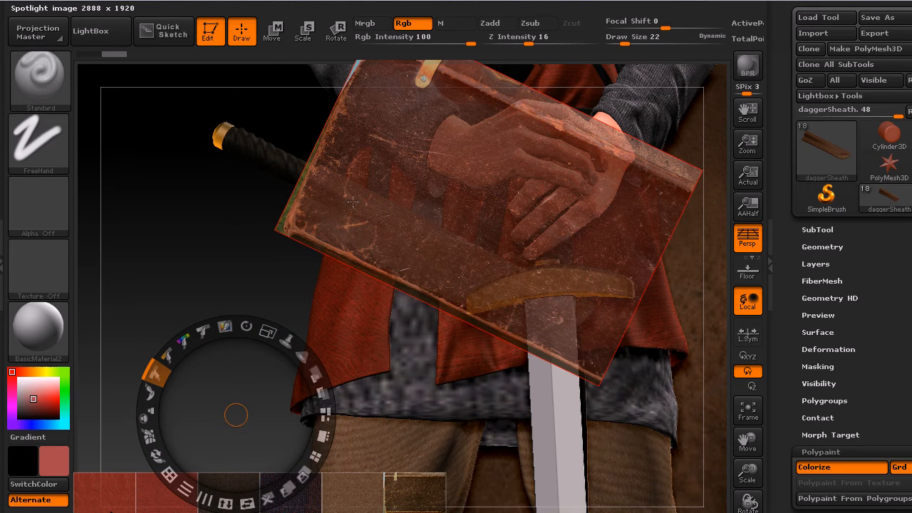
# - Brush Spotlight's Contrast effect onto the leather image along the length of the dagger sheath
pyautogui.moveTo(372, 228)
pyautogui.mouseDown()
pyautogui.moveTo(328, 235)
pyautogui.moveTo(347, 226)
pyautogui.moveTo(449, 300)
pyautogui.moveTo(514, 329)
pyautogui.moveTo(549, 332)
pyautogui.moveTo(385, 218)
pyautogui.mouseUp()
pyautogui.moveTo(343, 186)
pyautogui.mouseDown()
pyautogui.moveTo(303, 218)
pyautogui.moveTo(310, 167)
pyautogui.moveTo(346, 164)
pyautogui.moveTo(428, 232)
pyautogui.moveTo(421, 267)
pyautogui.moveTo(484, 282)
pyautogui.moveTo(510, 303)
pyautogui.moveTo(492, 274)
pyautogui.moveTo(538, 282)
pyautogui.mouseUp()
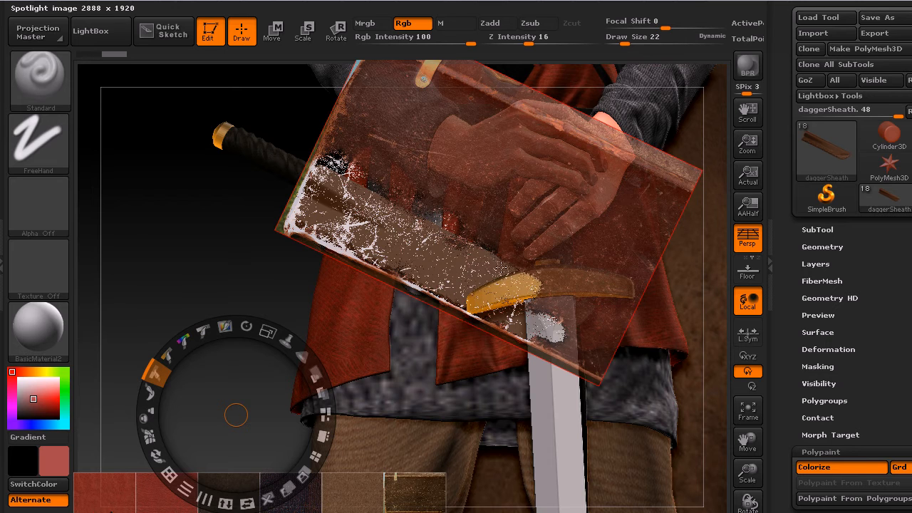
pyautogui.moveTo(489, 249)
pyautogui.mouseDown()
pyautogui.moveTo(398, 205)
pyautogui.moveTo(581, 316)
pyautogui.moveTo(549, 293)
pyautogui.moveTo(575, 303)
pyautogui.mouseUp()
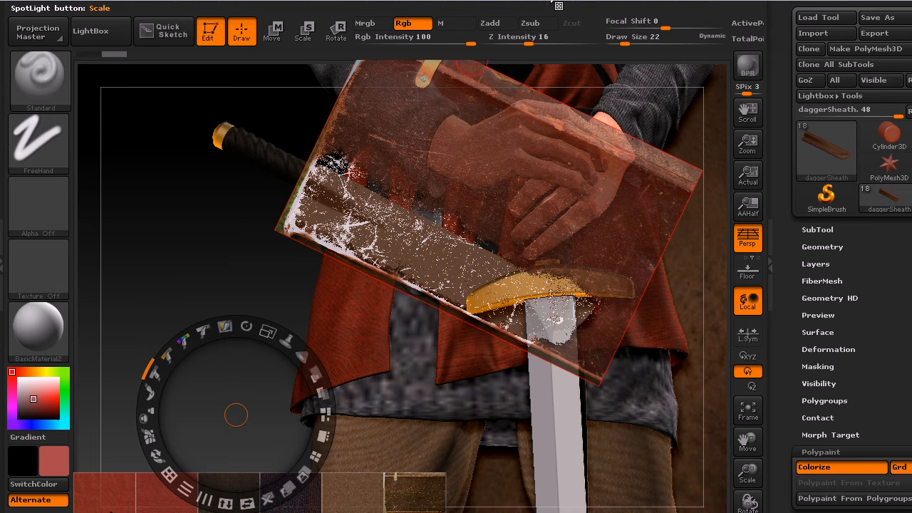
# - Turn Spotlight off to inspect the dagger sheath, and turn it back on with the leather image over it
pyautogui.click(559, 7)
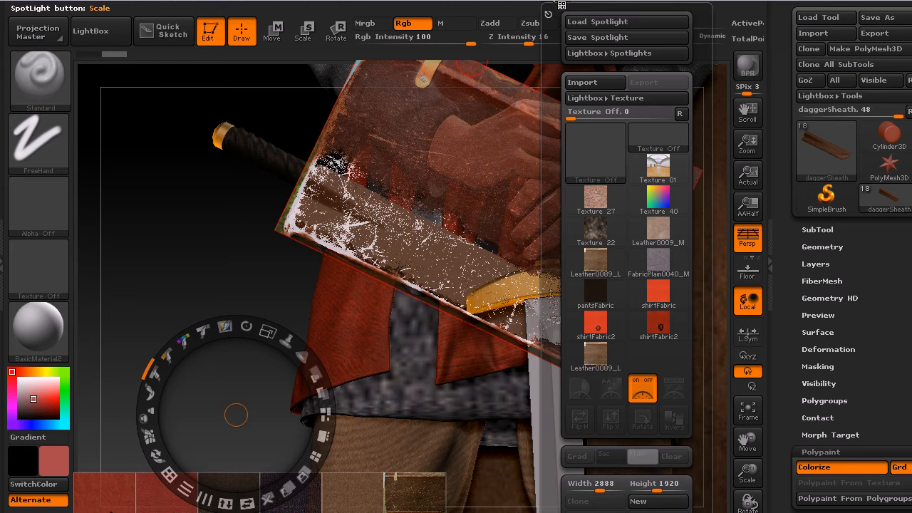
pyautogui.click(645, 393)
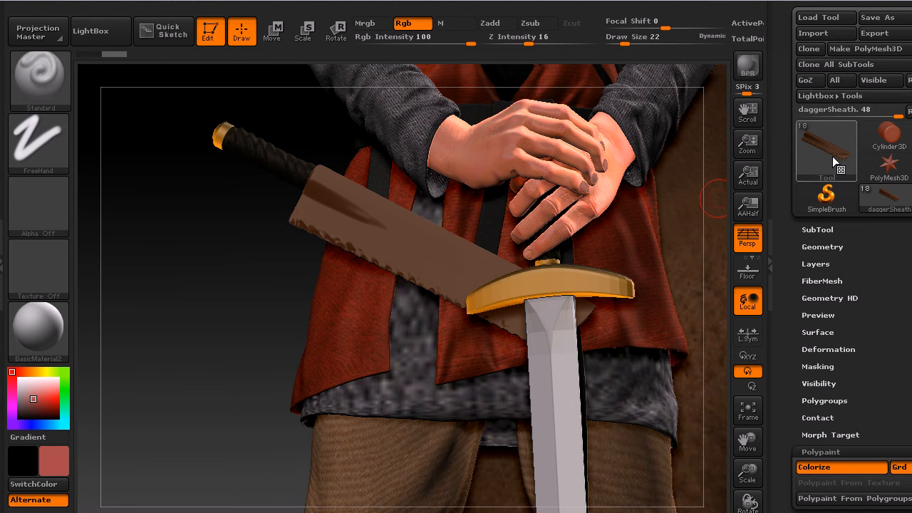
pyautogui.moveTo(835, 154)
pyautogui.moveTo(249, 288)
pyautogui.mouseDown()
pyautogui.moveTo(255, 308)
pyautogui.moveTo(244, 307)
pyautogui.moveTo(261, 302)
pyautogui.moveTo(246, 291)
pyautogui.mouseUp()
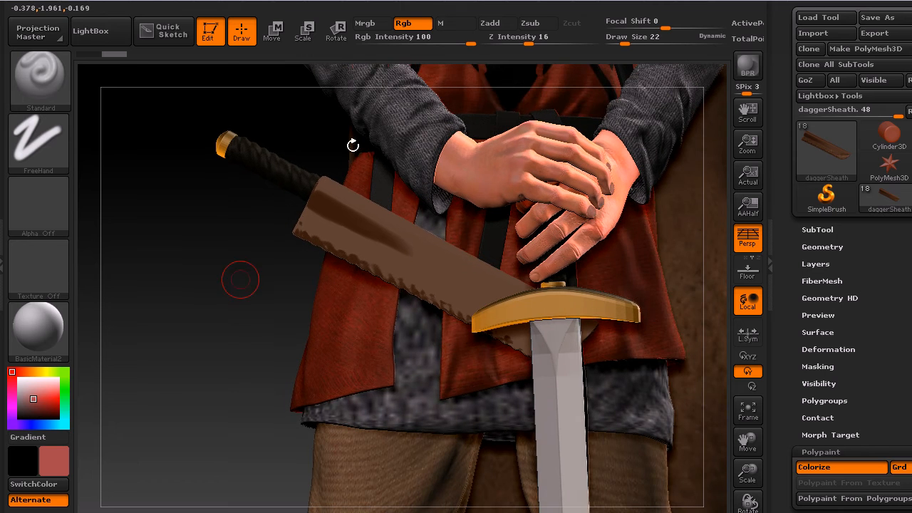
pyautogui.click(563, 6)
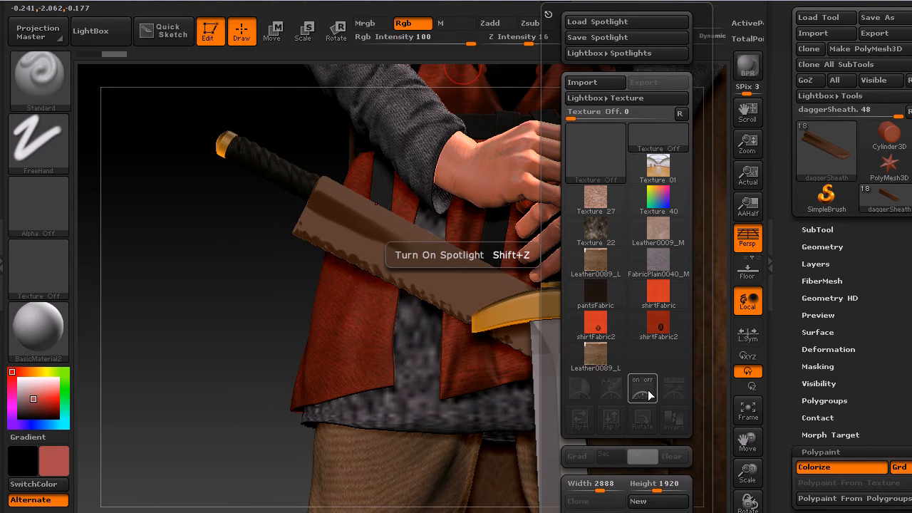
pyautogui.click(646, 393)
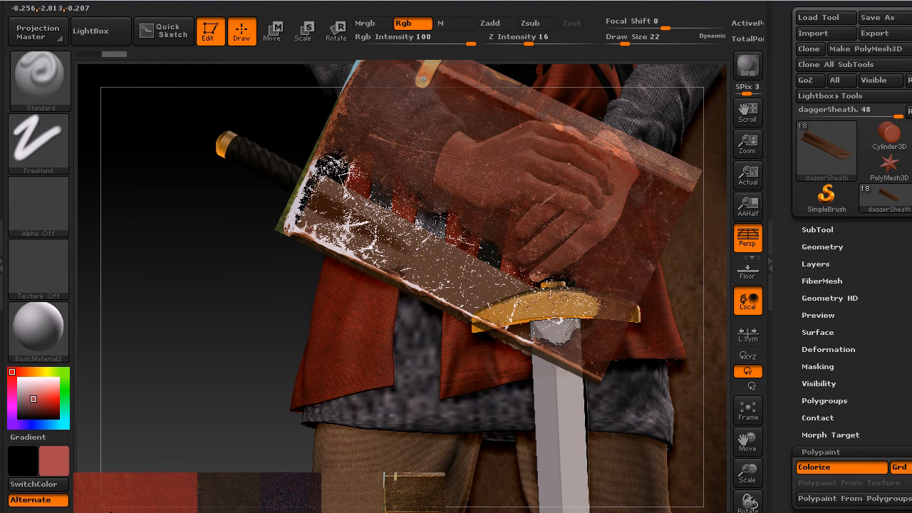
# - Try Spotlight's Paint effect with a pink stroke over the sheath area of the reddish leather image
pyautogui.hotkey('shift', 'z')
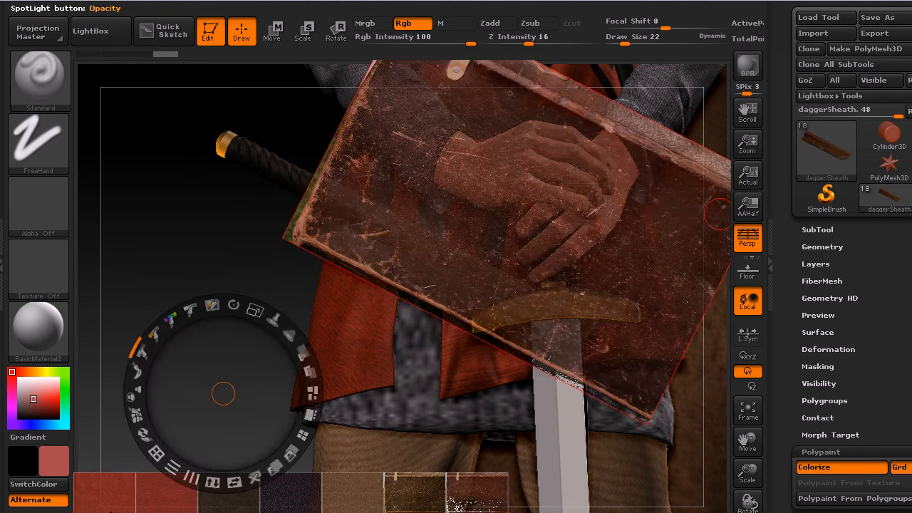
pyautogui.click(212, 307)
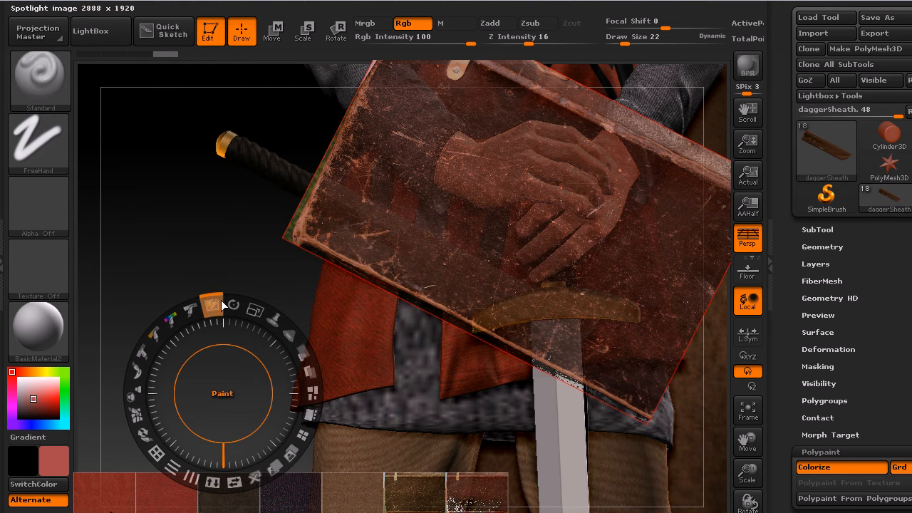
pyautogui.moveTo(342, 220)
pyautogui.mouseDown()
pyautogui.moveTo(327, 220)
pyautogui.moveTo(350, 222)
pyautogui.moveTo(308, 206)
pyautogui.moveTo(343, 211)
pyautogui.moveTo(324, 211)
pyautogui.moveTo(325, 220)
pyautogui.moveTo(342, 218)
pyautogui.moveTo(339, 188)
pyautogui.moveTo(328, 184)
pyautogui.moveTo(370, 182)
pyautogui.moveTo(359, 193)
pyautogui.moveTo(313, 186)
pyautogui.moveTo(219, 333)
pyautogui.moveTo(217, 356)
pyautogui.mouseUp()
pyautogui.click(201, 267)
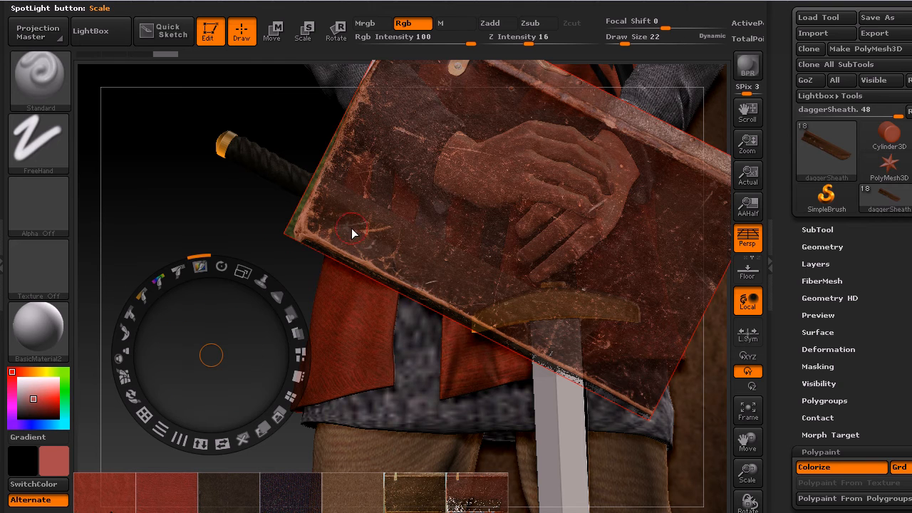
pyautogui.moveTo(367, 229)
pyautogui.mouseDown()
pyautogui.moveTo(385, 236)
pyautogui.moveTo(342, 217)
pyautogui.moveTo(325, 194)
pyautogui.moveTo(414, 271)
pyautogui.mouseUp()
pyautogui.press('ctrl')
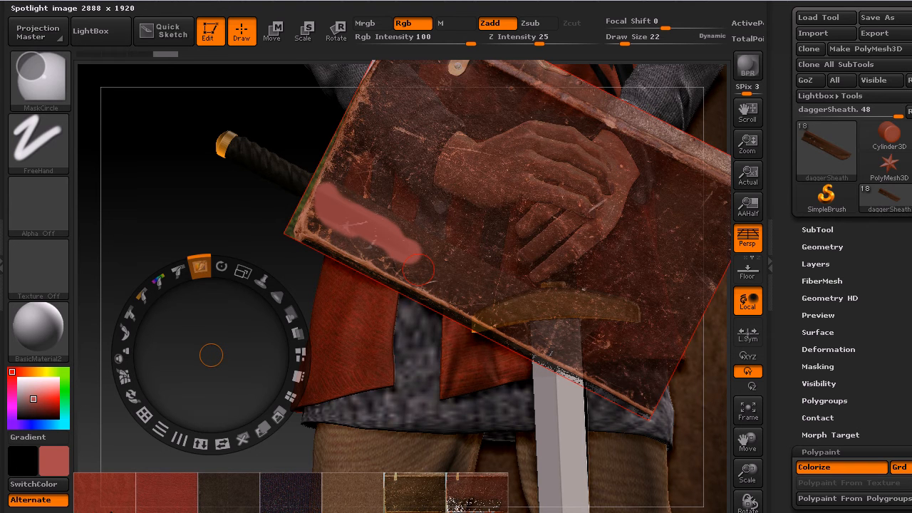
pyautogui.hotkey('ctrl', 'z')
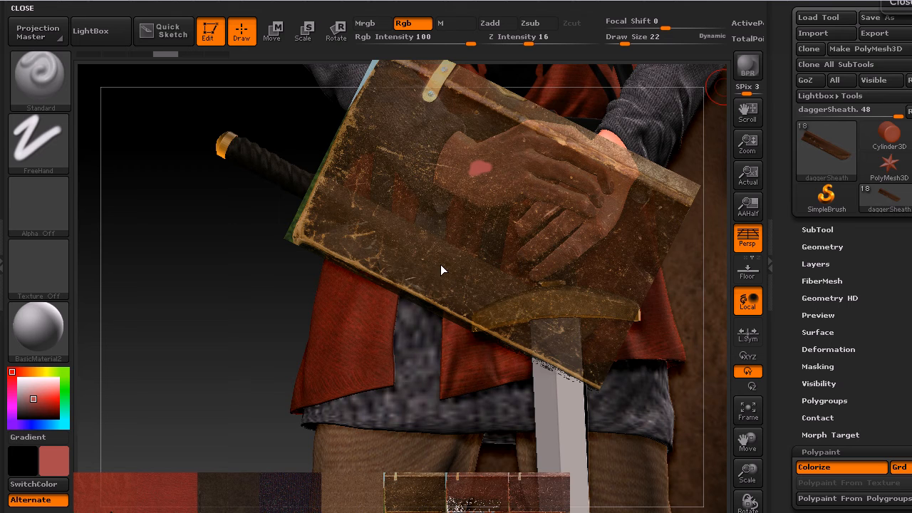
# - Rotate the brown leather image slightly to line it up with the dagger sheath, and hide the Spotlight dial for projection painting
pyautogui.press('z')
pyautogui.press('z')
pyautogui.press('z')
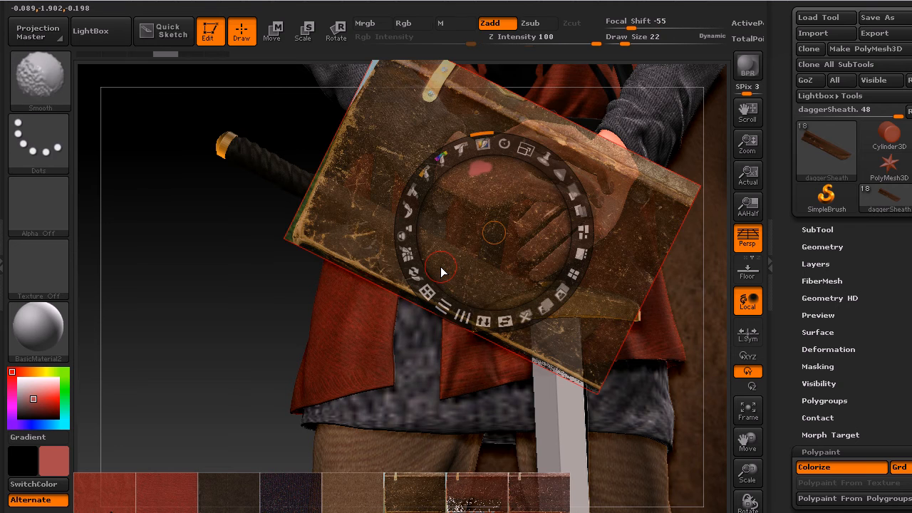
pyautogui.hotkey('shift', 'z')
pyautogui.hotkey('shift', 'z')
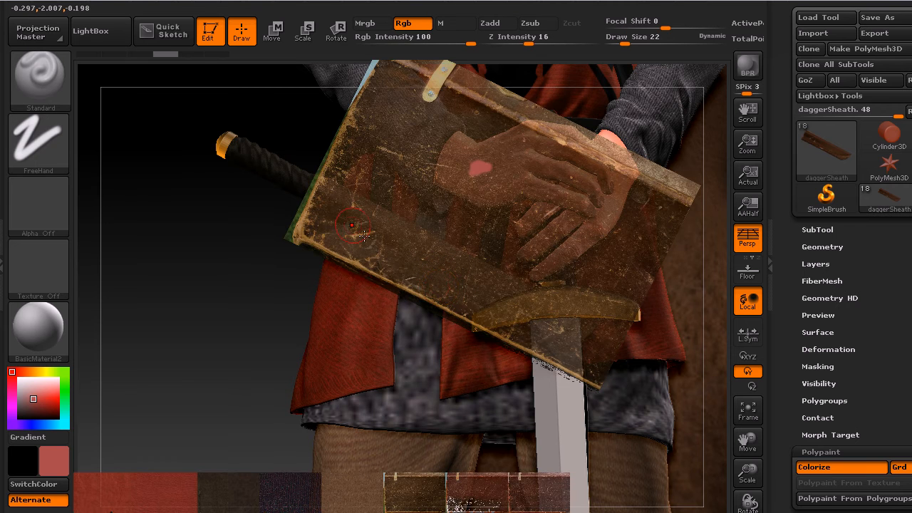
pyautogui.press('z')
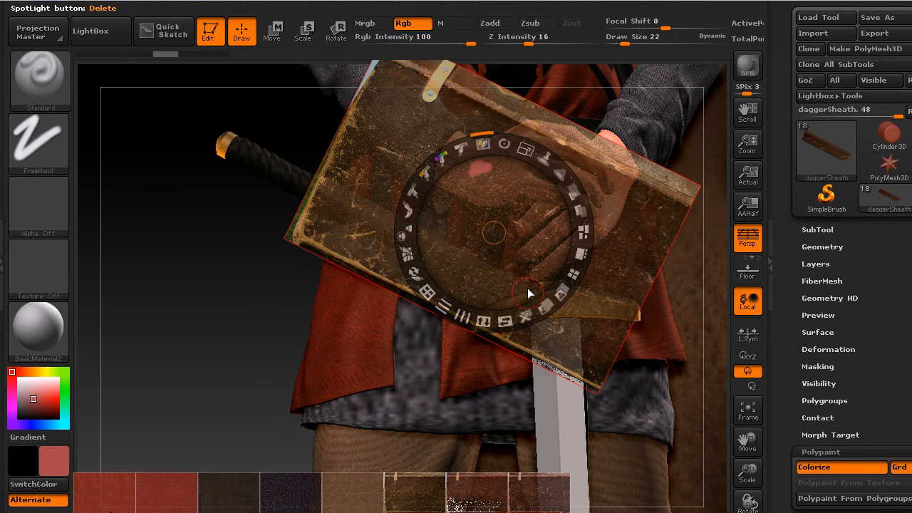
pyautogui.moveTo(499, 151); pyautogui.dragTo(507, 144)
pyautogui.press('z')
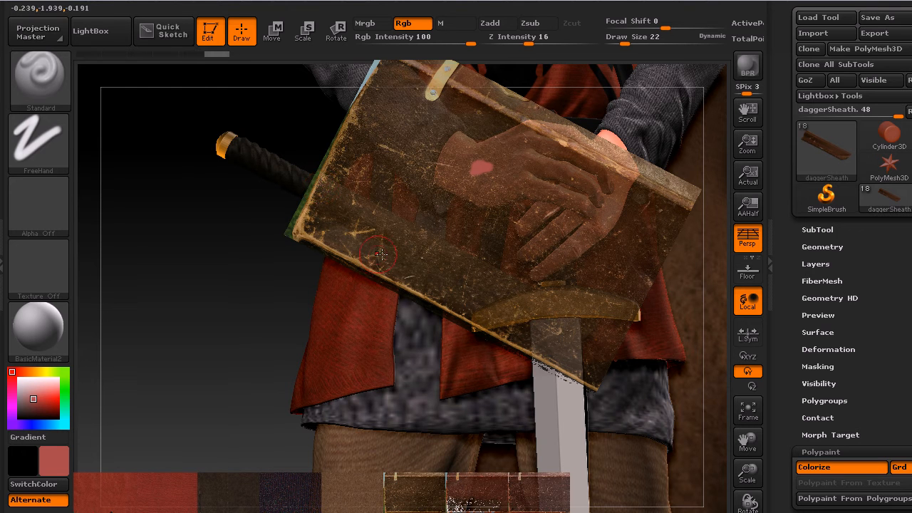
# - Paint the brown leather texture onto the dagger sheath, switching the Spotlight image off and on to check coverage
pyautogui.hotkey('shift', 'z')
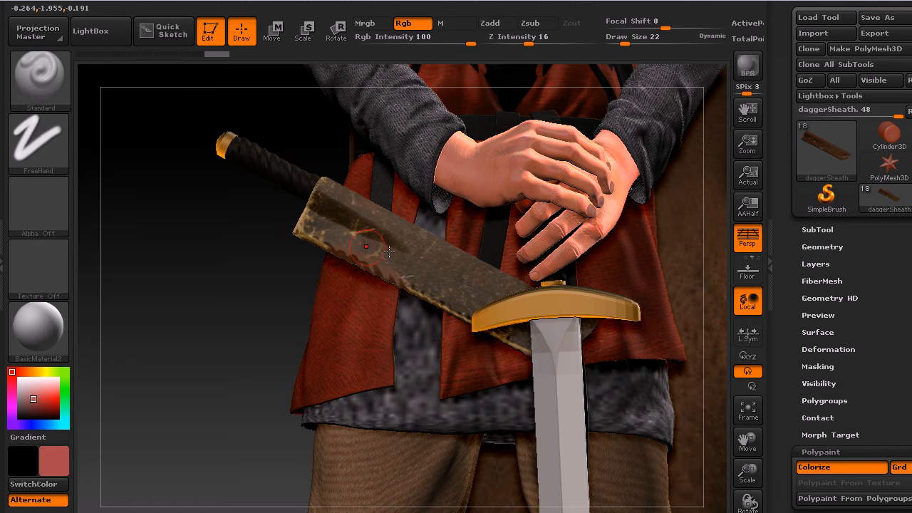
pyautogui.hotkey('shift', 'z')
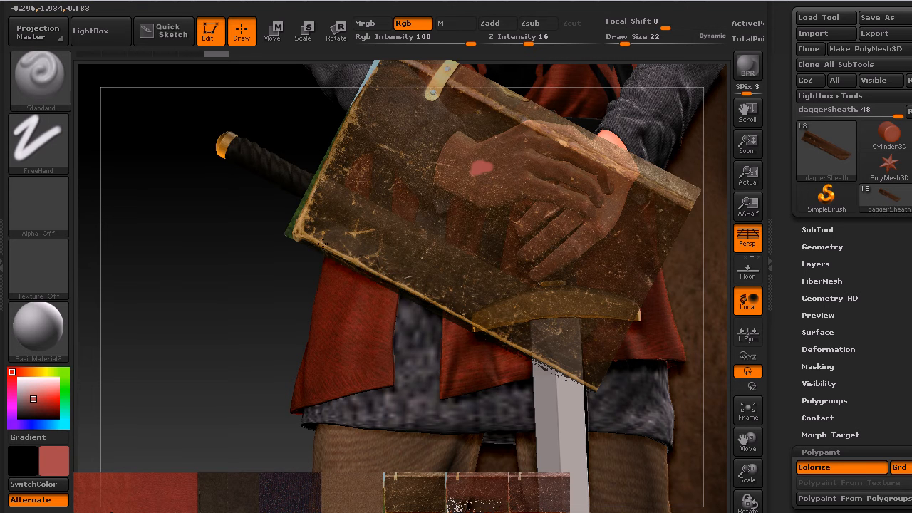
pyautogui.hotkey('shift', 'z')
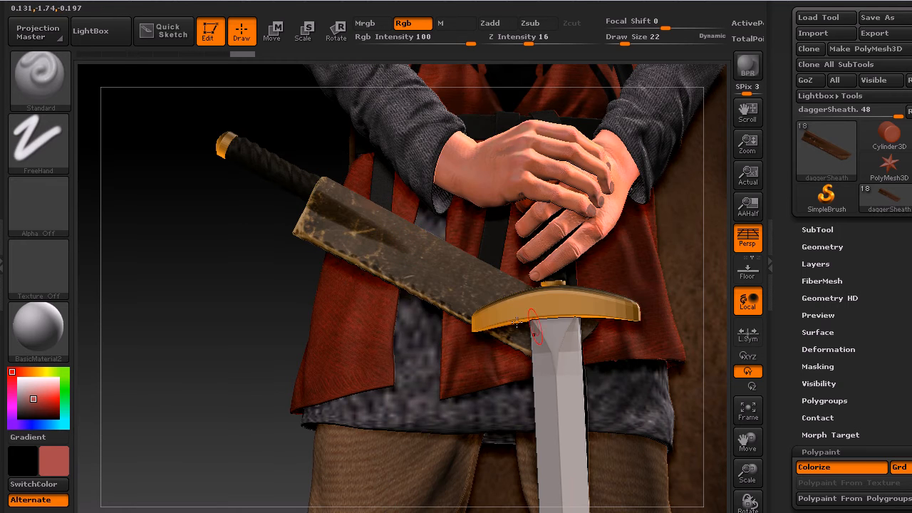
pyautogui.hotkey('shift', 'z')
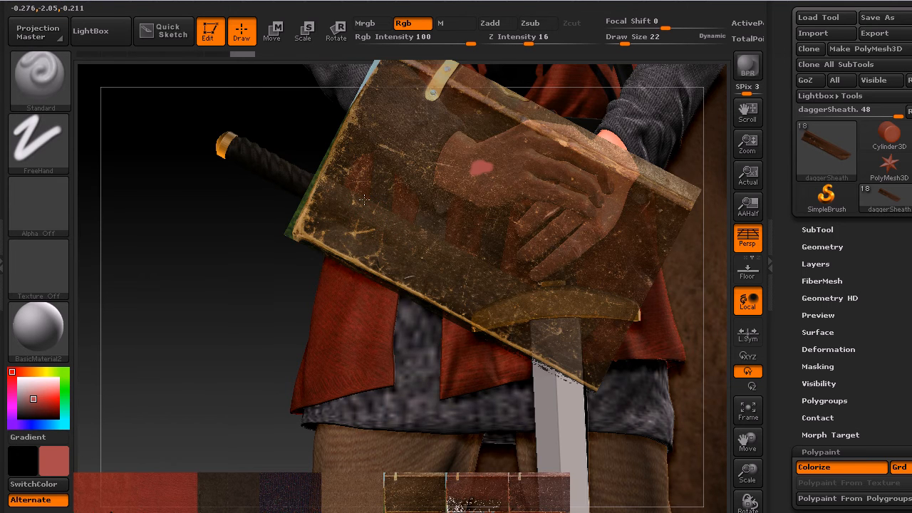
pyautogui.hotkey('shift', 'z')
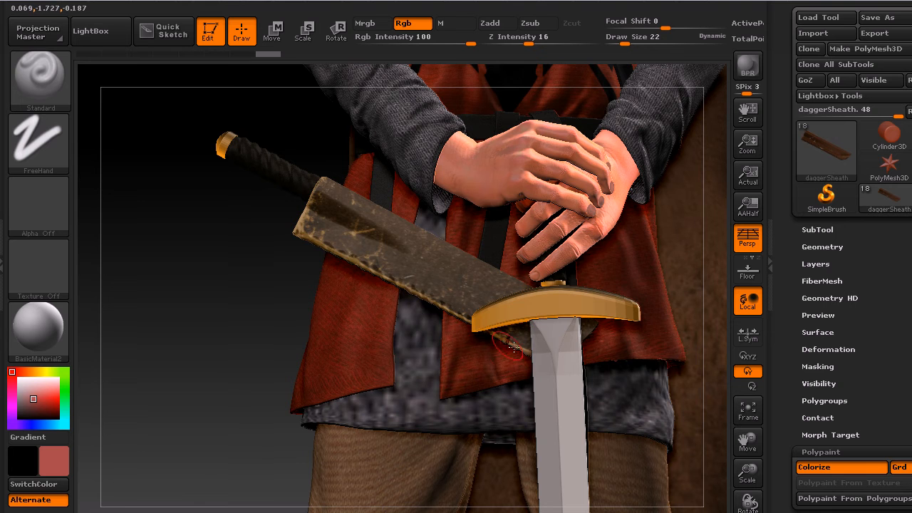
# - Frame the whole warrior and make a BPR render to check the textured sheath in context
pyautogui.press('f')
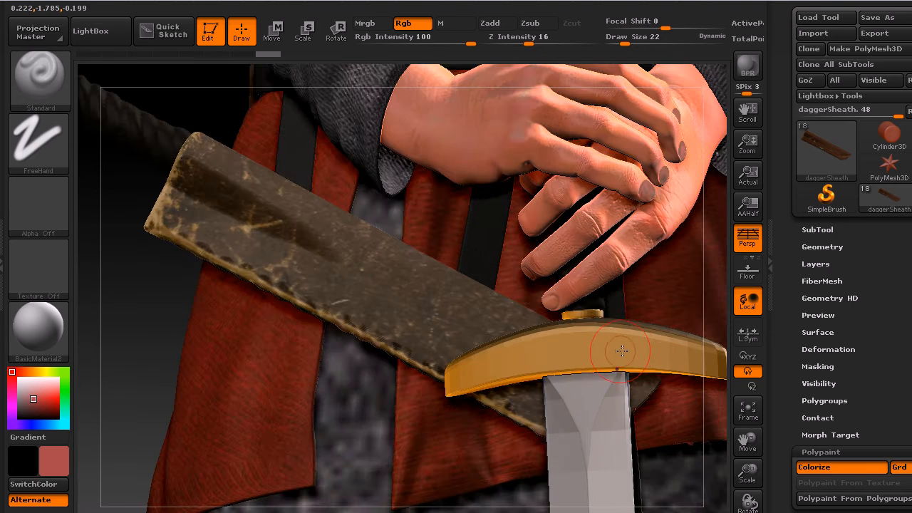
pyautogui.press('f')
pyautogui.moveTo(563, 263); pyautogui.dragTo(540, 259)
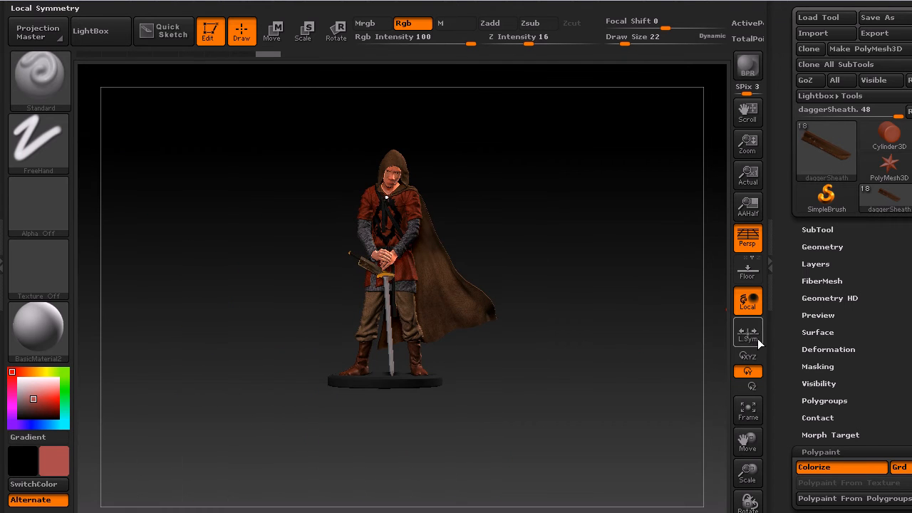
pyautogui.moveTo(748, 471); pyautogui.dragTo(589, 265)
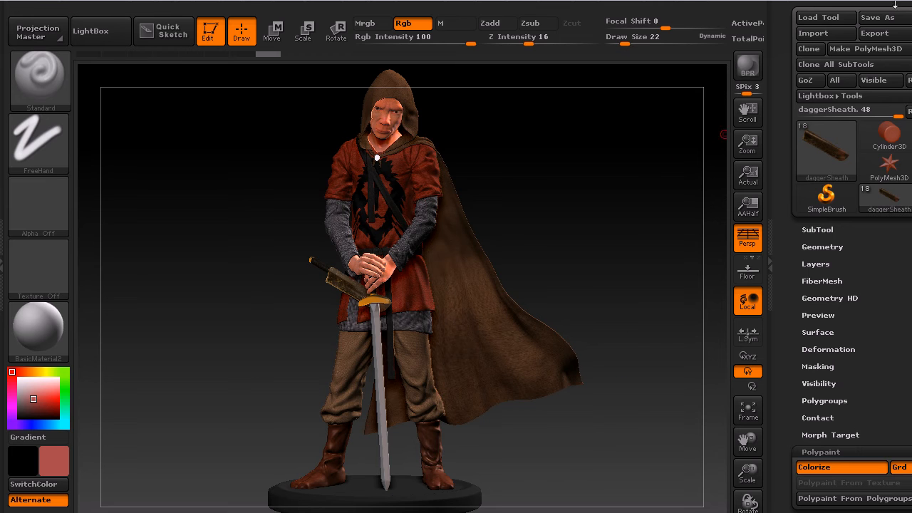
pyautogui.click(741, 67)
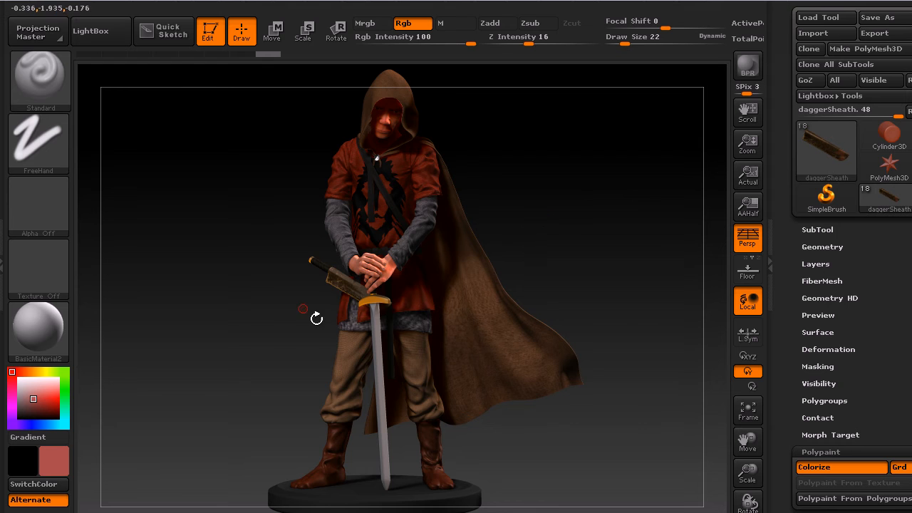
pyautogui.moveTo(614, 246); pyautogui.dragTo(601, 238)
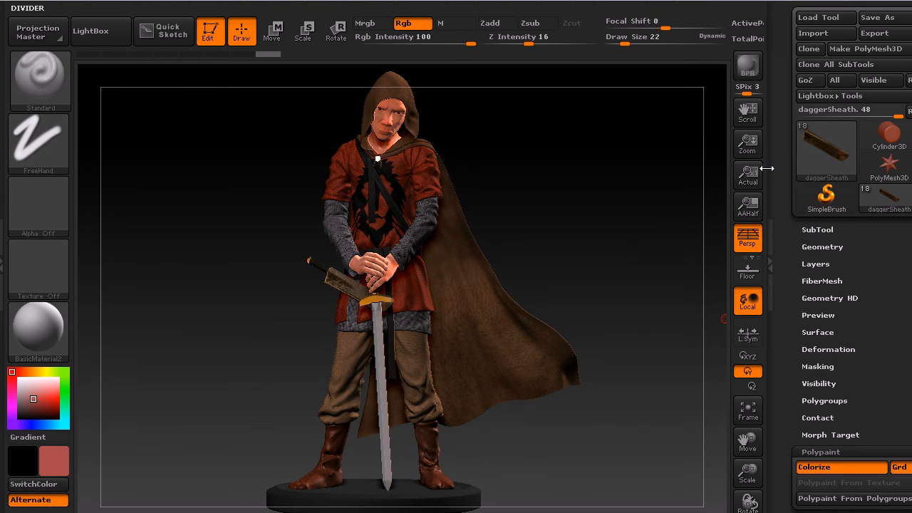
# - Select the shirtToZ subtool, sample the shirt's red as the paint colour, and darken it
pyautogui.click(816, 230)
pyautogui.scroll(-5, 855, 178)
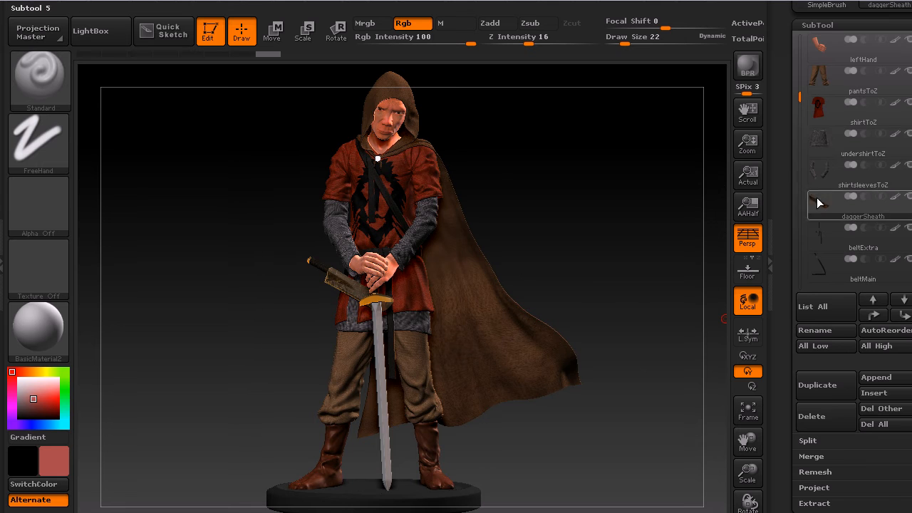
pyautogui.click(856, 128)
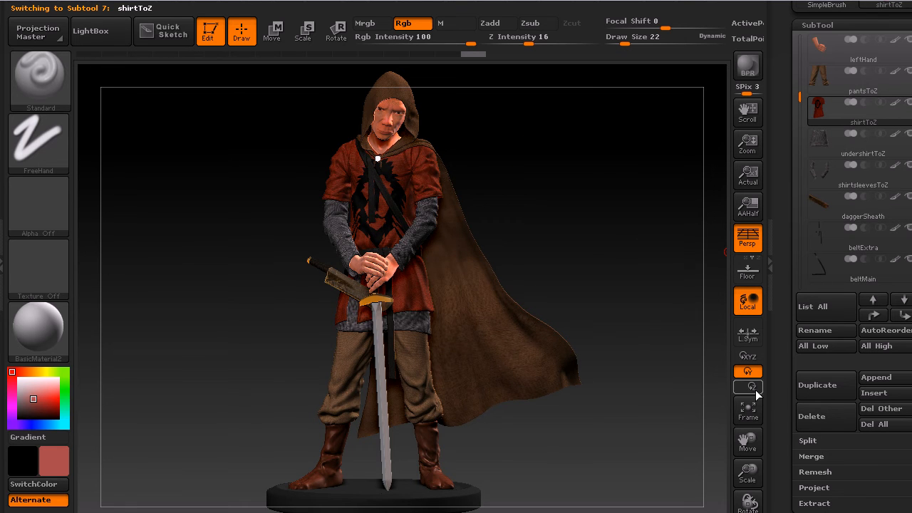
pyautogui.moveTo(748, 474)
pyautogui.mouseDown()
pyautogui.moveTo(607, 206)
pyautogui.moveTo(570, 304)
pyautogui.mouseUp()
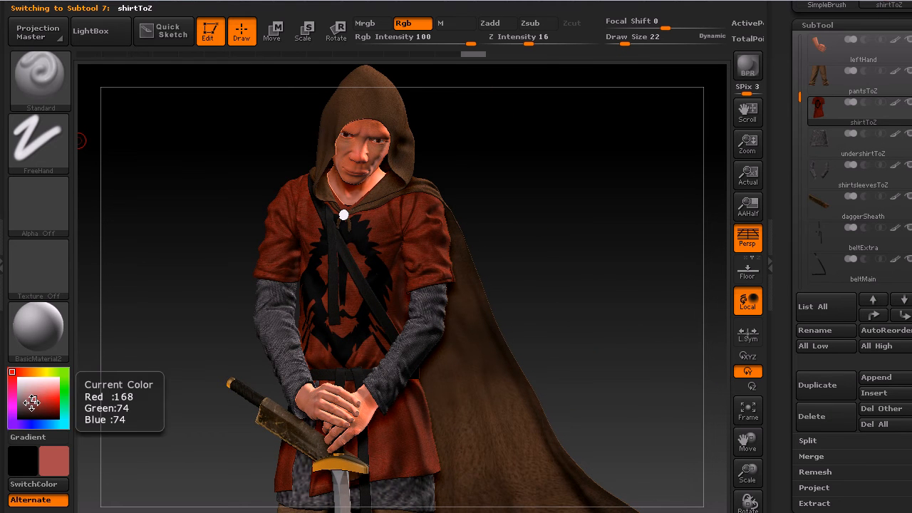
pyautogui.moveTo(33, 399); pyautogui.dragTo(362, 239)
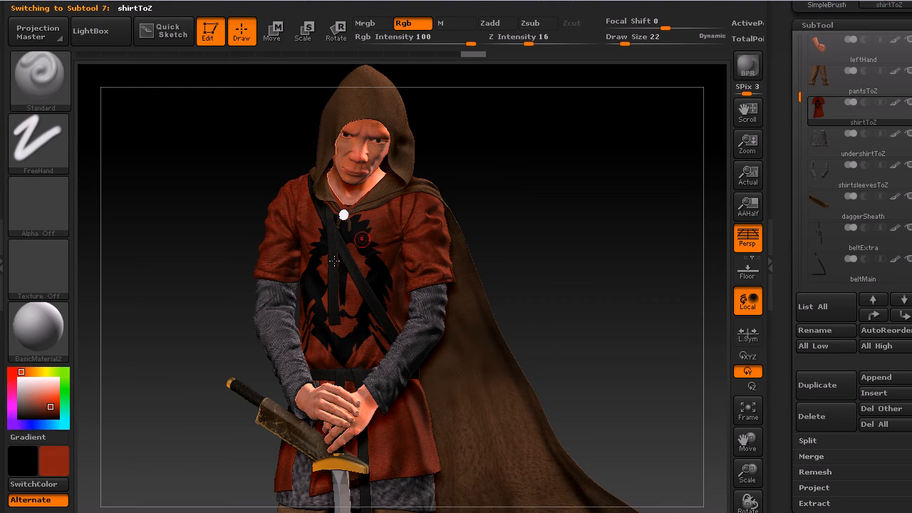
pyautogui.click(50, 412)
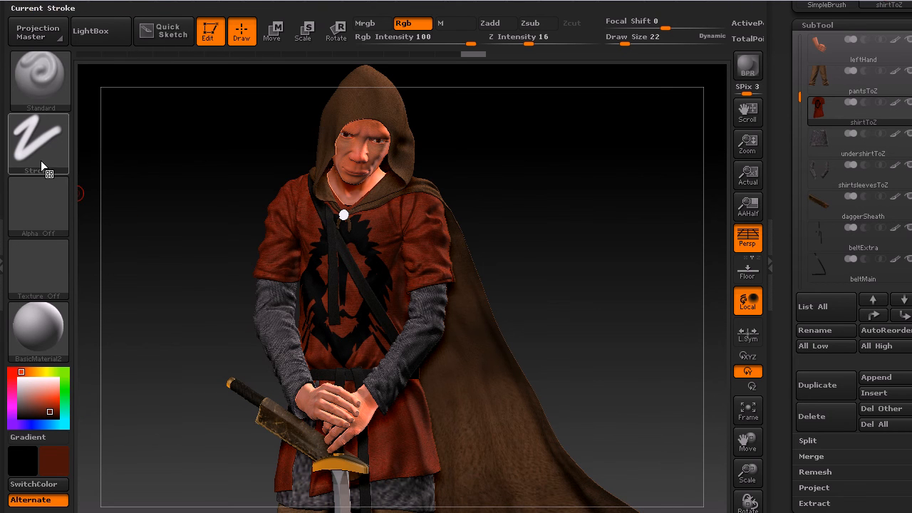
# - Set the brush to the Color Spray stroke with the Bumpy Skin2 alpha, and darken the paint colour to a very dark red
pyautogui.click(34, 206)
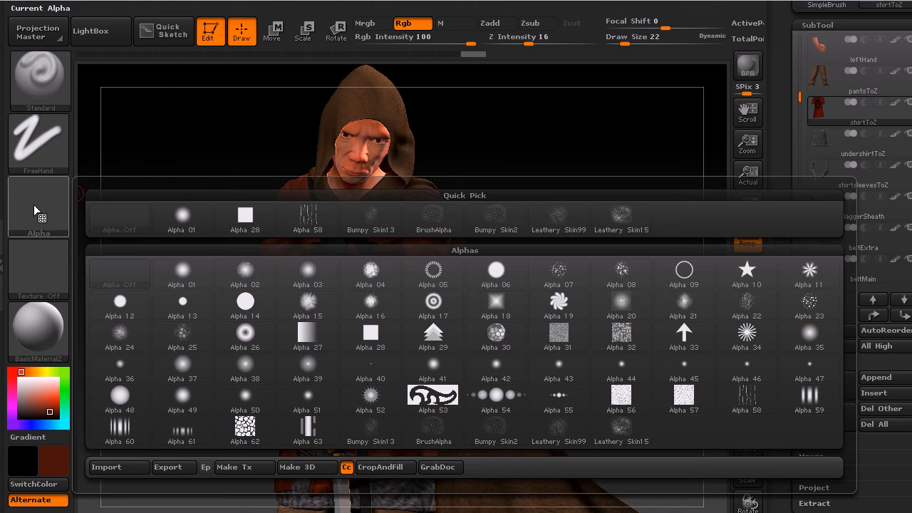
pyautogui.click(41, 140)
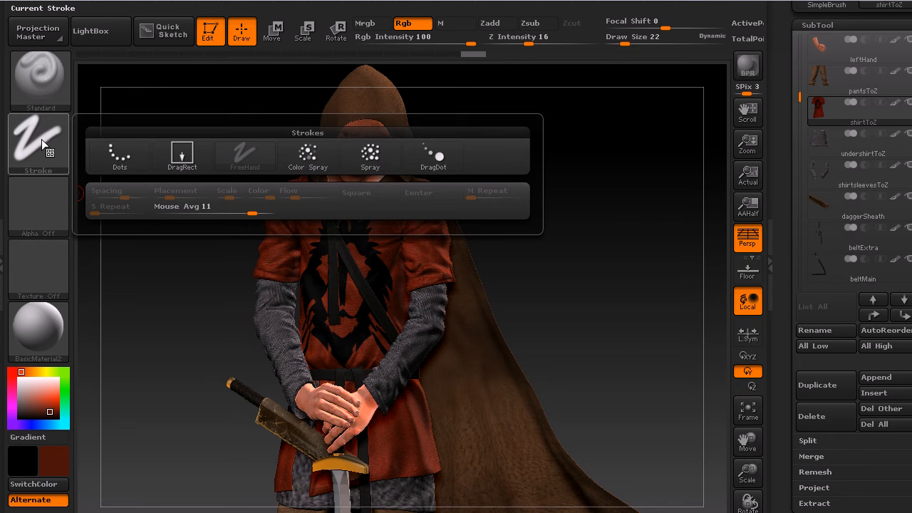
pyautogui.click(313, 159)
pyautogui.click(36, 207)
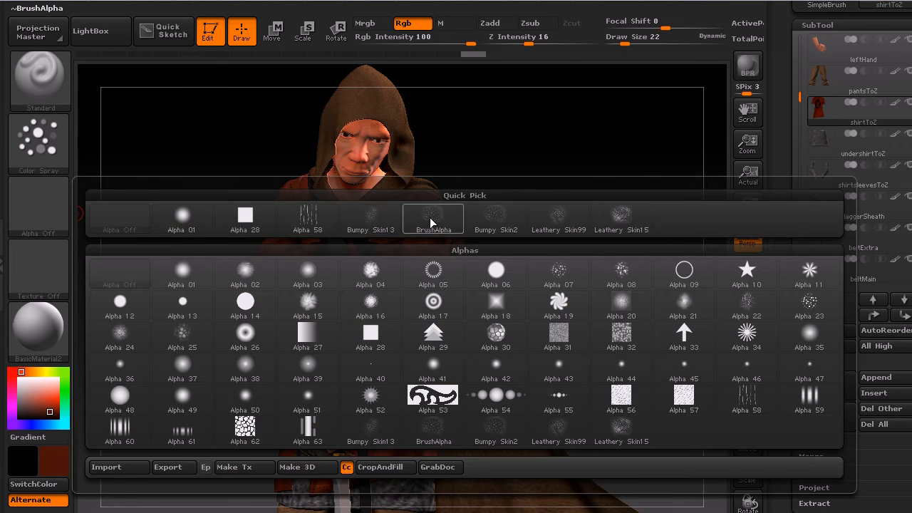
pyautogui.click(497, 218)
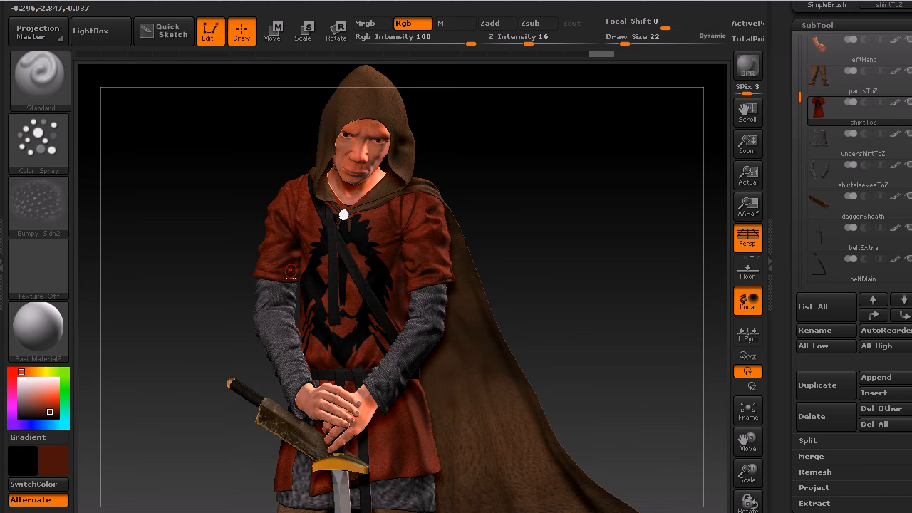
pyautogui.click(51, 415)
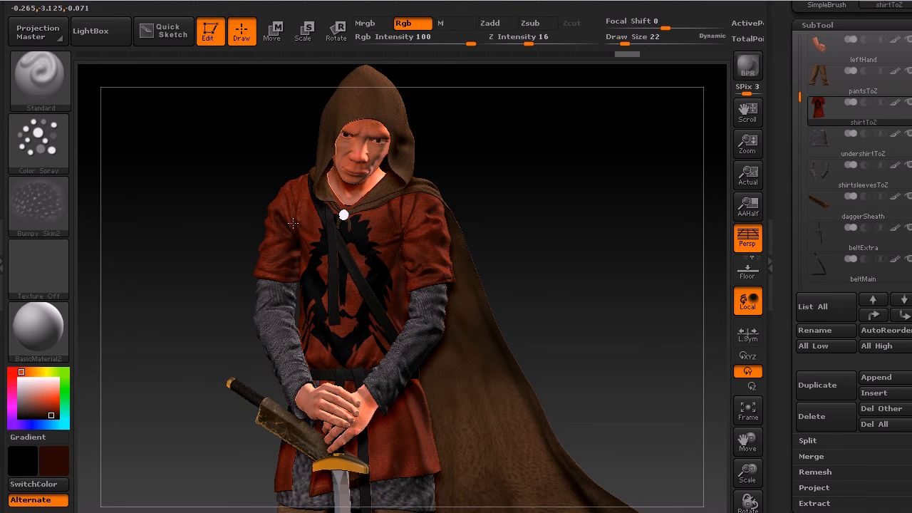
# - Mask the shirt by cavity and invert the mask
pyautogui.moveTo(563, 193); pyautogui.dragTo(532, 202)
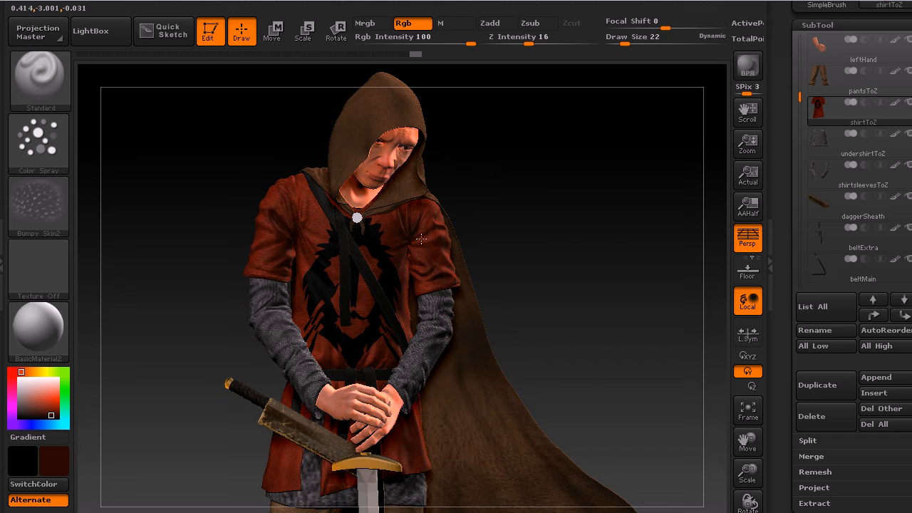
pyautogui.scroll(-5, 855, 399)
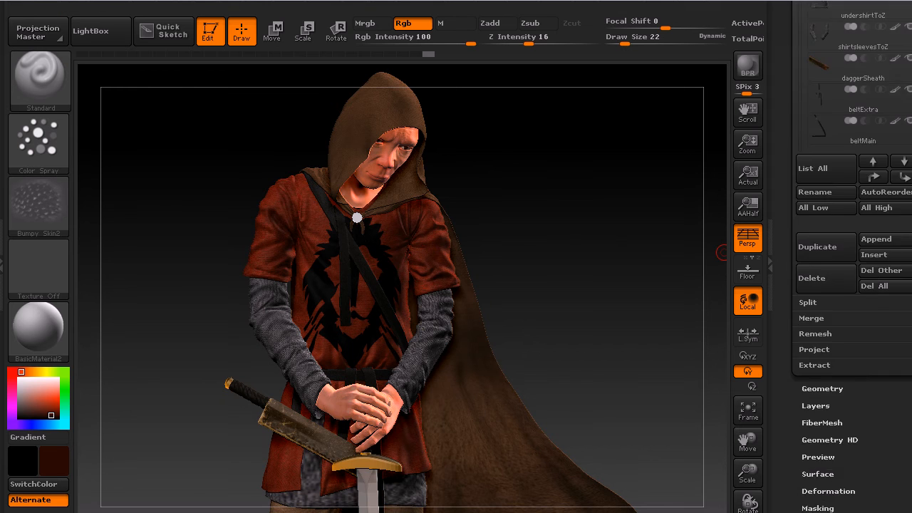
pyautogui.scroll(-4, 826, 286)
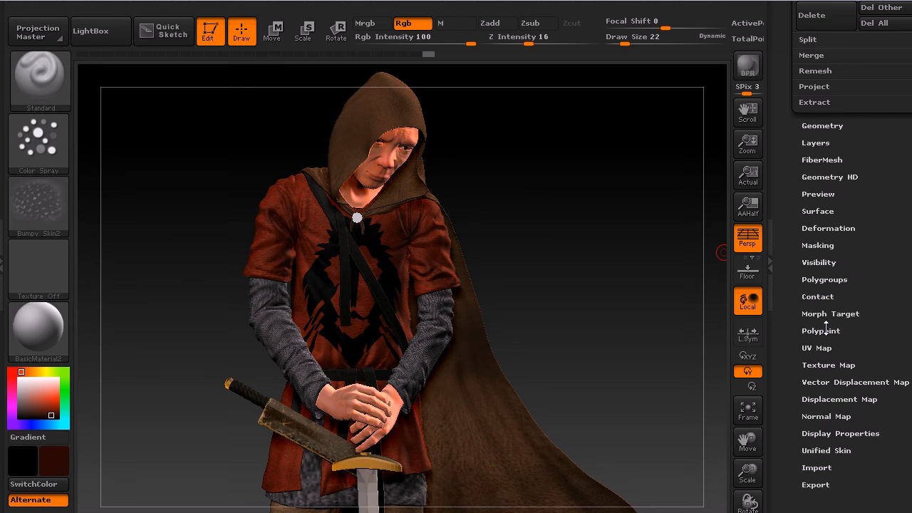
pyautogui.click(820, 246)
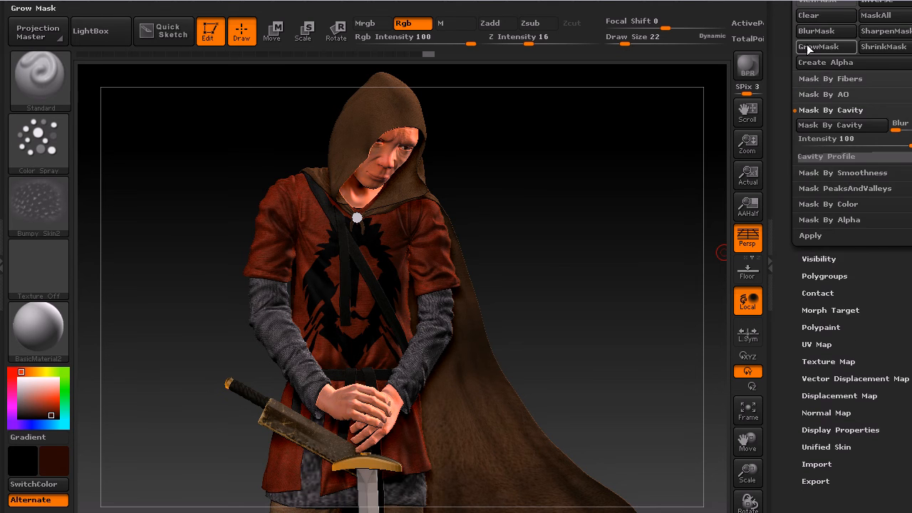
pyautogui.click(841, 128)
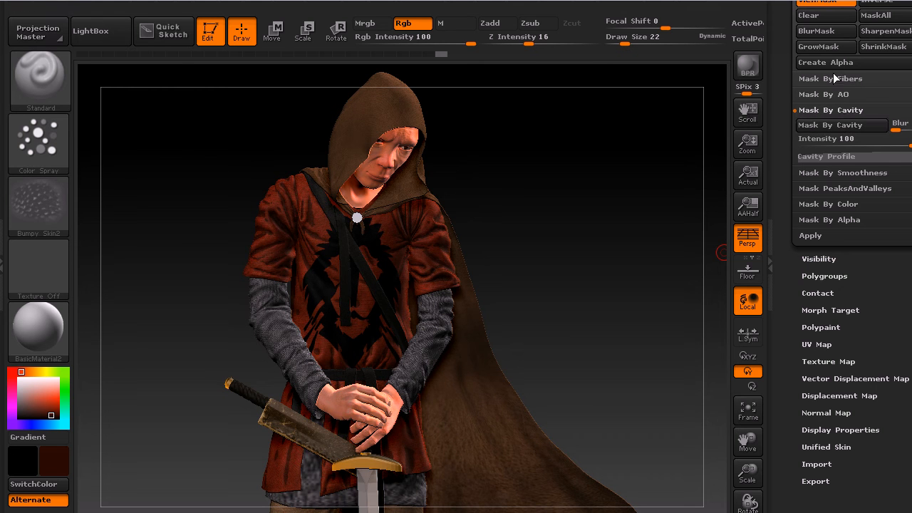
pyautogui.click(881, 4)
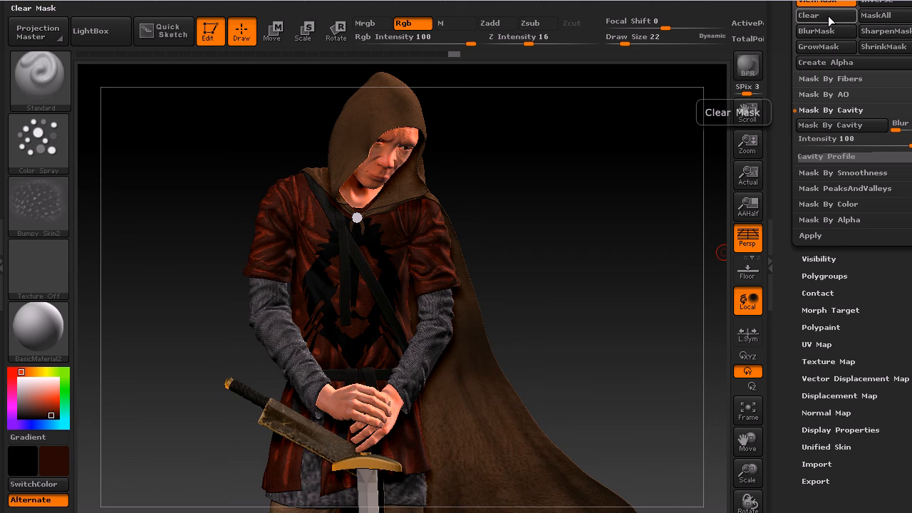
# - Hide the shirt's mask, enlarge the brush to Draw Size 89, and spray the folds, picking a slightly brighter dark red
pyautogui.click(808, 15)
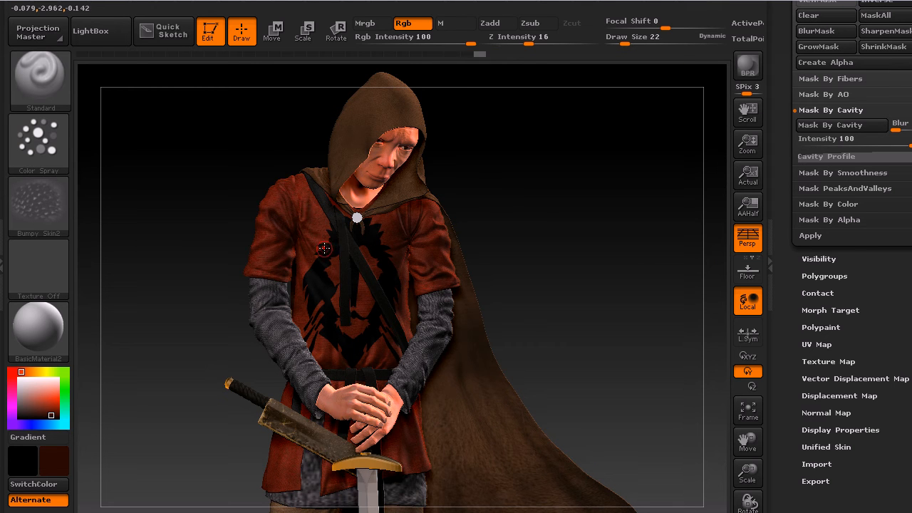
pyautogui.press('s')
pyautogui.moveTo(330, 250); pyautogui.dragTo(343, 251)
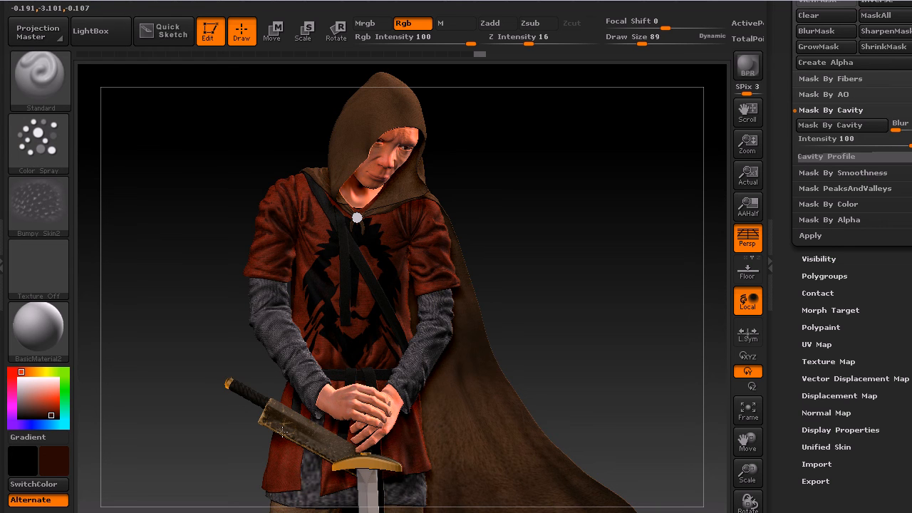
pyautogui.moveTo(586, 214); pyautogui.dragTo(584, 256)
pyautogui.click(48, 412)
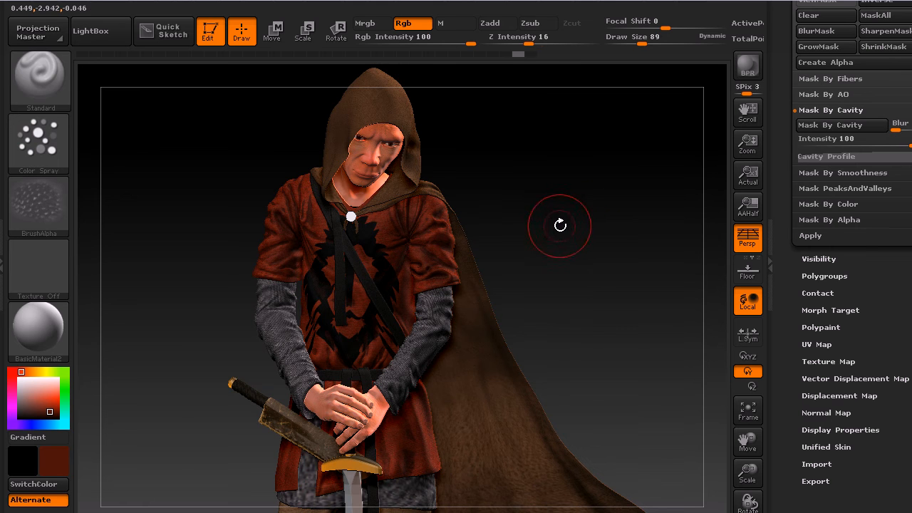
# - Step back through the undo history to remove the dark red sprayed on the shirt
pyautogui.press('ctrl')
pyautogui.click(488, 56)
pyautogui.moveTo(488, 57); pyautogui.dragTo(464, 56)
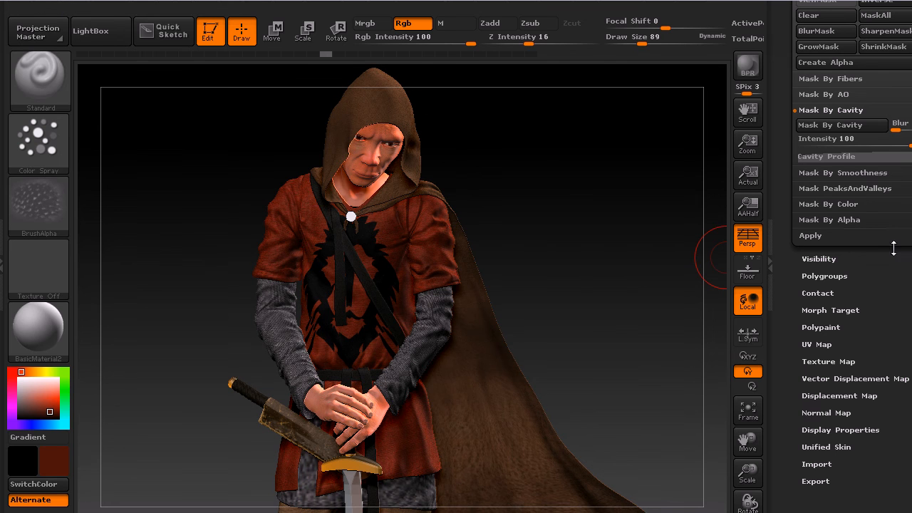
# - Mask the shirt by cavity again, invert the mask and hide its display
pyautogui.click(836, 128)
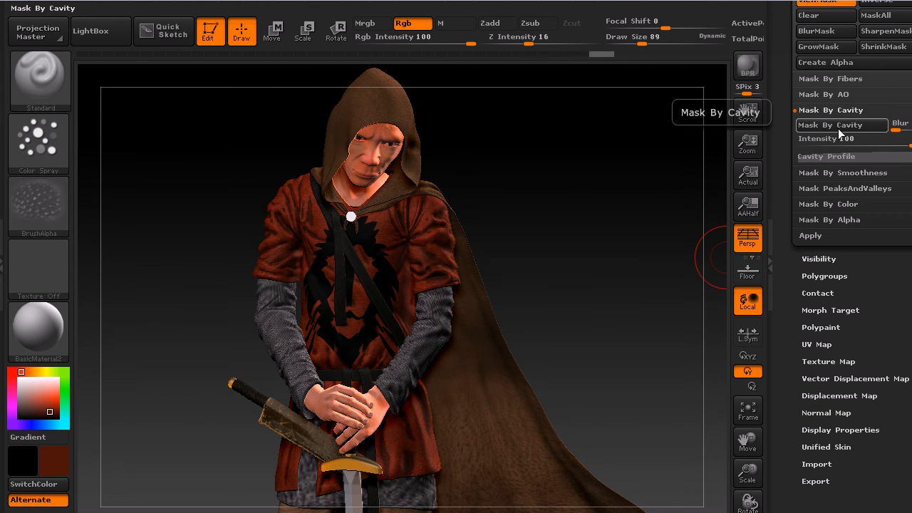
pyautogui.click(876, 3)
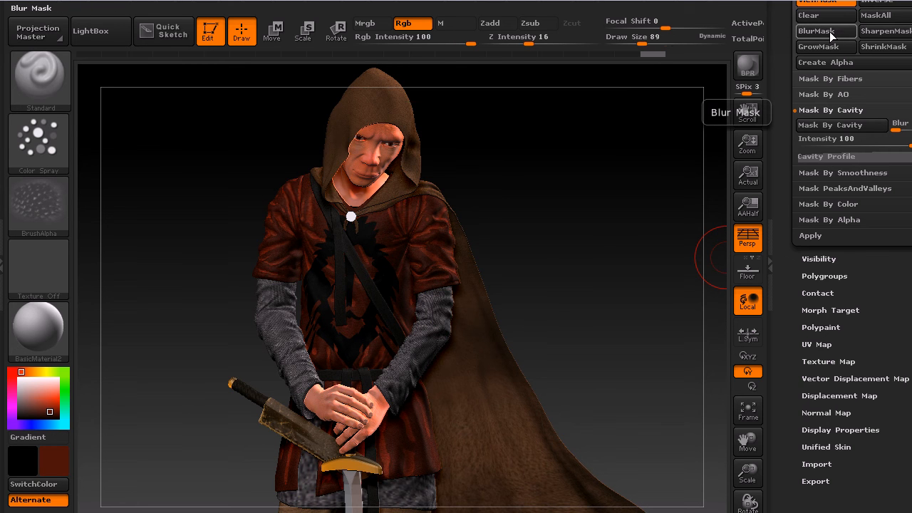
pyautogui.click(825, 4)
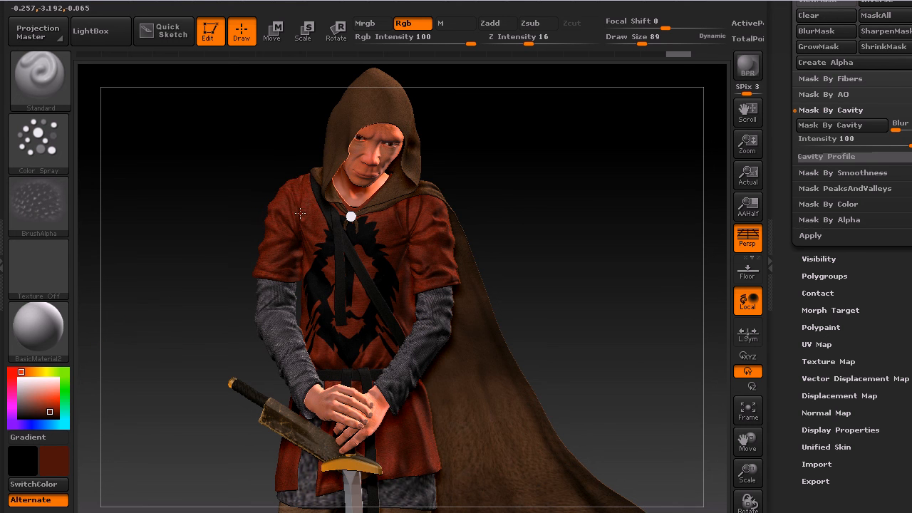
# - Set the Rgb Intensity to 20 and spray dark red over the front of the shirt
pyautogui.write('i20')
pyautogui.press('Return')
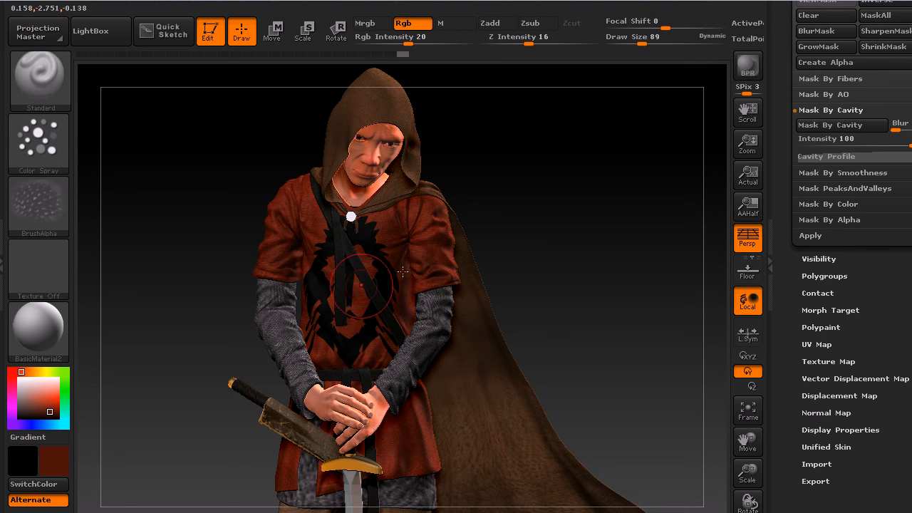
pyautogui.moveTo(465, 237); pyautogui.dragTo(533, 247)
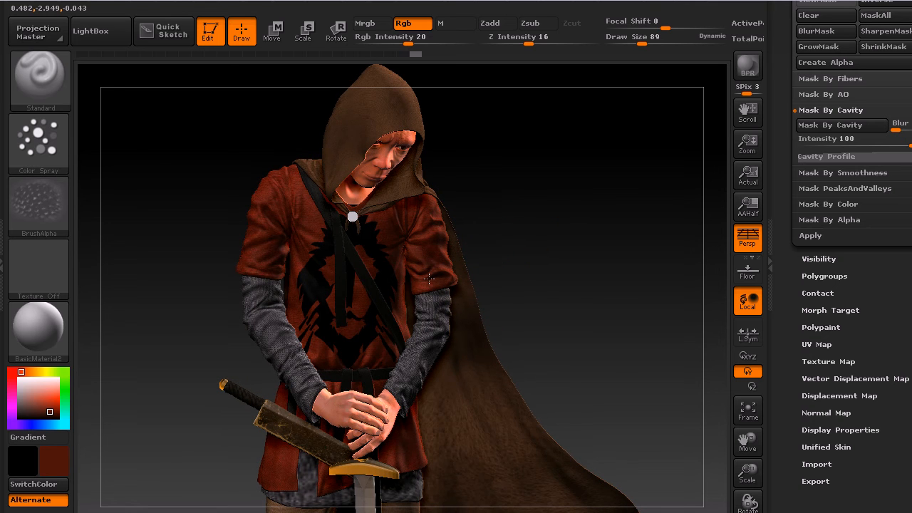
# - Raise the Rgb Intensity to 31 and spray more dark red over the shirt's sleeves and torso
pyautogui.moveTo(407, 43); pyautogui.dragTo(421, 43)
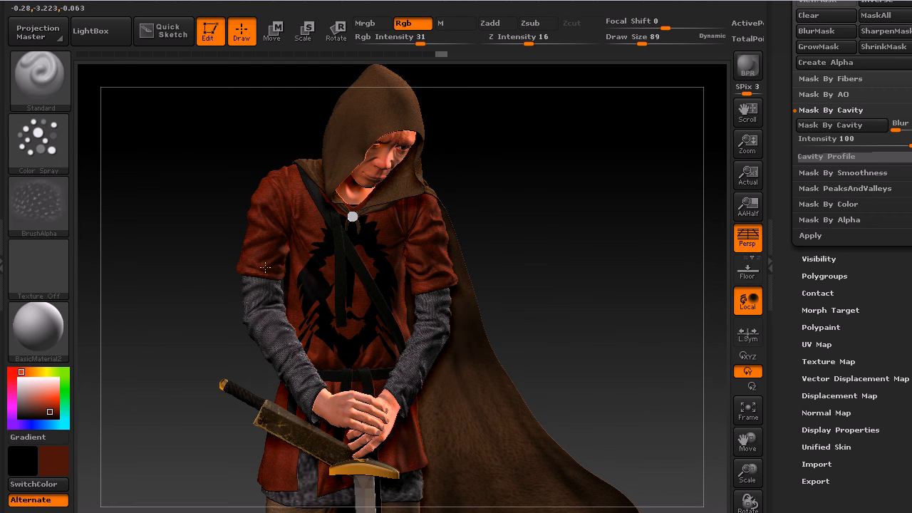
pyautogui.moveTo(565, 222); pyautogui.dragTo(576, 192)
pyautogui.moveTo(598, 258); pyautogui.dragTo(499, 278)
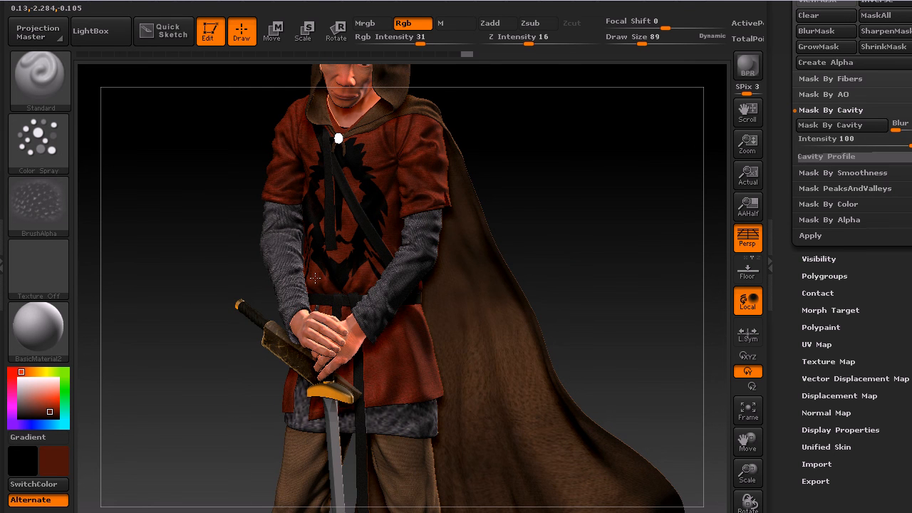
# - Darken the paint colour to a very dark red and spray the shirt's chest, sleeves and skirt from several angles
pyautogui.click(48, 414)
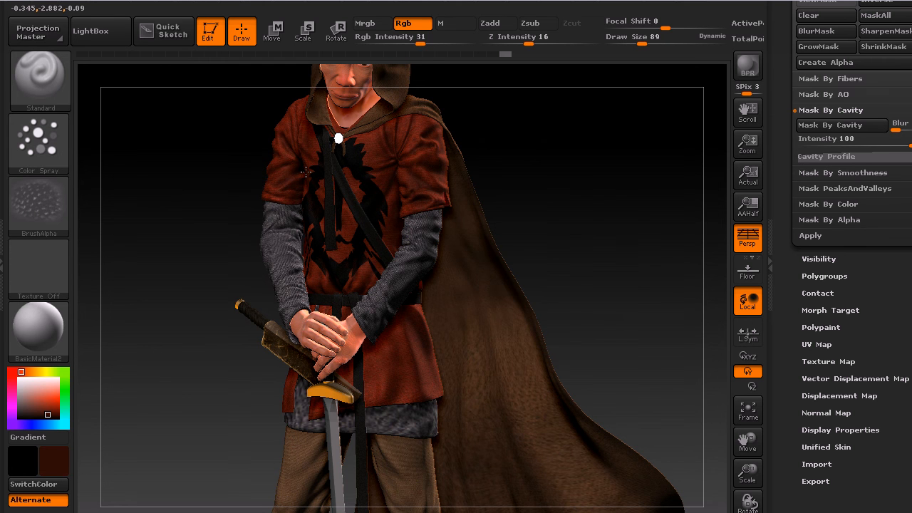
pyautogui.moveTo(542, 174); pyautogui.dragTo(585, 168)
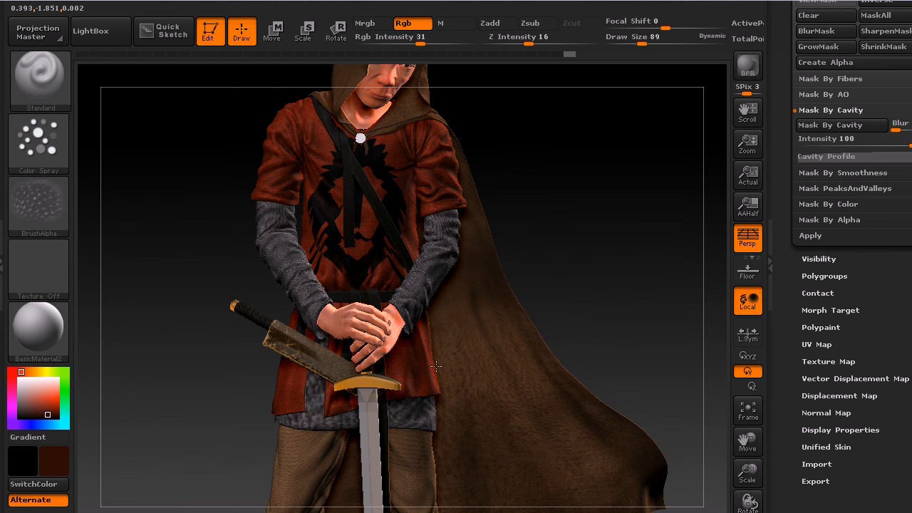
pyautogui.moveTo(615, 207); pyautogui.dragTo(441, 342)
pyautogui.moveTo(557, 220); pyautogui.dragTo(434, 125)
pyautogui.moveTo(467, 197); pyautogui.dragTo(206, 255)
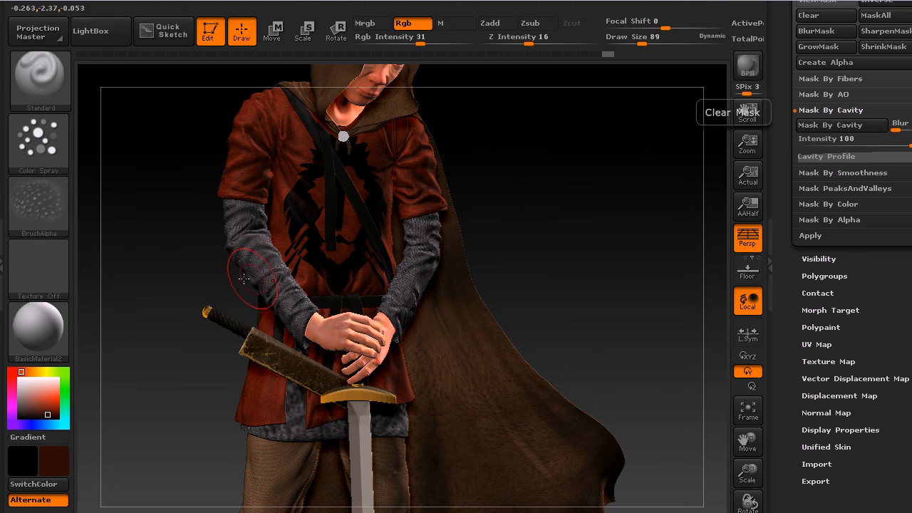
# - Shift the paint colour's hue to a dark brown and spray it over the shirt's chest and waist
pyautogui.moveTo(23, 373); pyautogui.dragTo(28, 373)
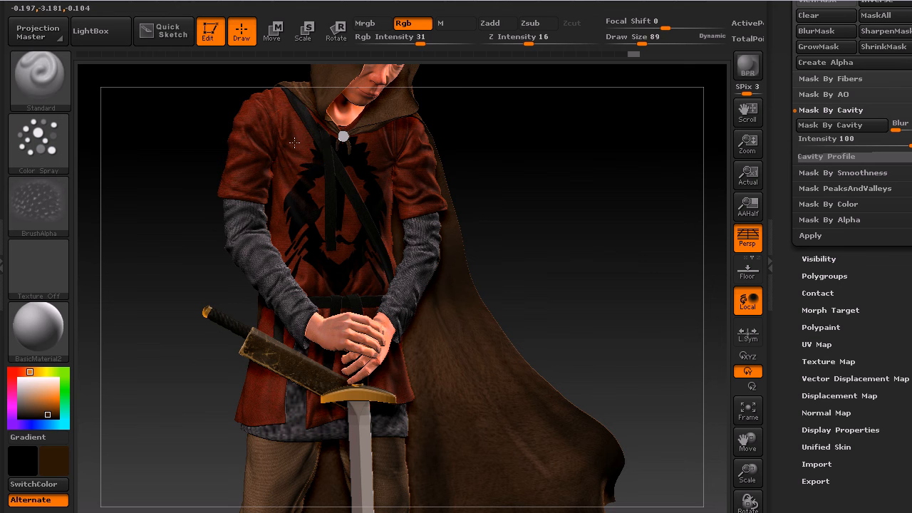
pyautogui.moveTo(299, 194); pyautogui.dragTo(298, 217)
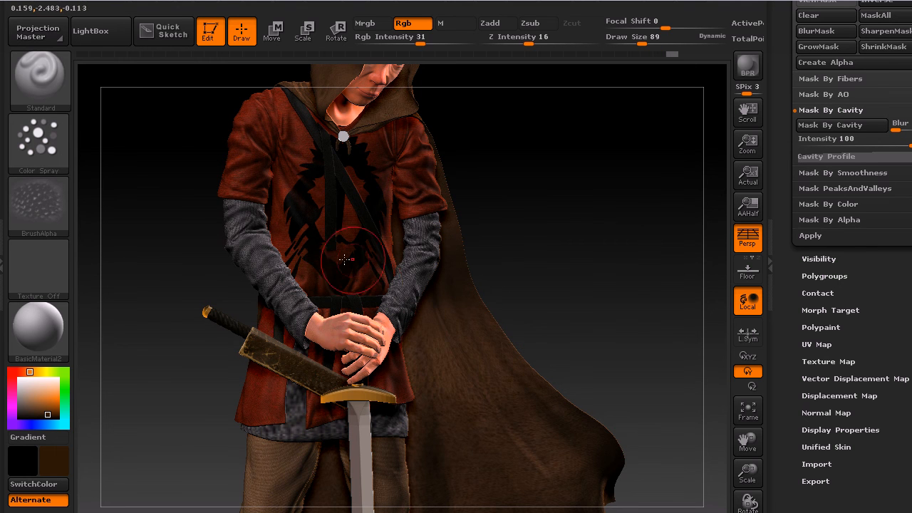
pyautogui.moveTo(571, 188); pyautogui.dragTo(385, 211)
pyautogui.moveTo(359, 131)
pyautogui.mouseDown()
pyautogui.moveTo(322, 147)
pyautogui.moveTo(355, 184)
pyautogui.mouseUp()
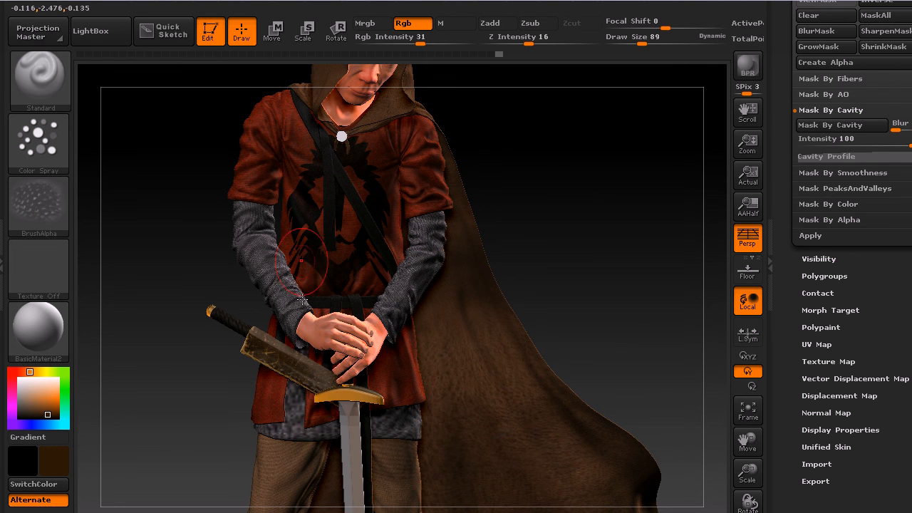
# - Switch the brush to the DragRect stroke with Alpha 08 and stamp dark brown blotches on the shirt, raising Rgb Intensity to 46
pyautogui.keyDown('alt'); pyautogui.moveTo(605, 325); pyautogui.dragTo(603, 248); pyautogui.keyUp('alt')
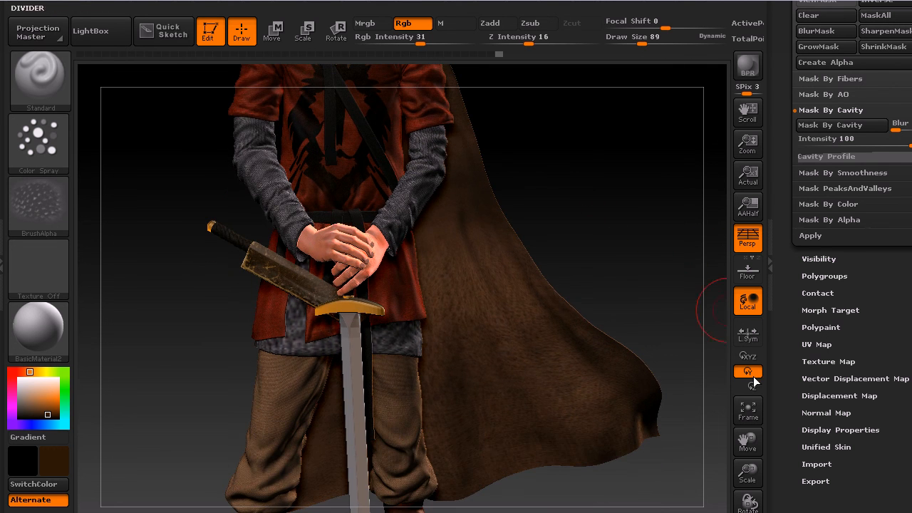
pyautogui.moveTo(748, 470); pyautogui.dragTo(556, 280)
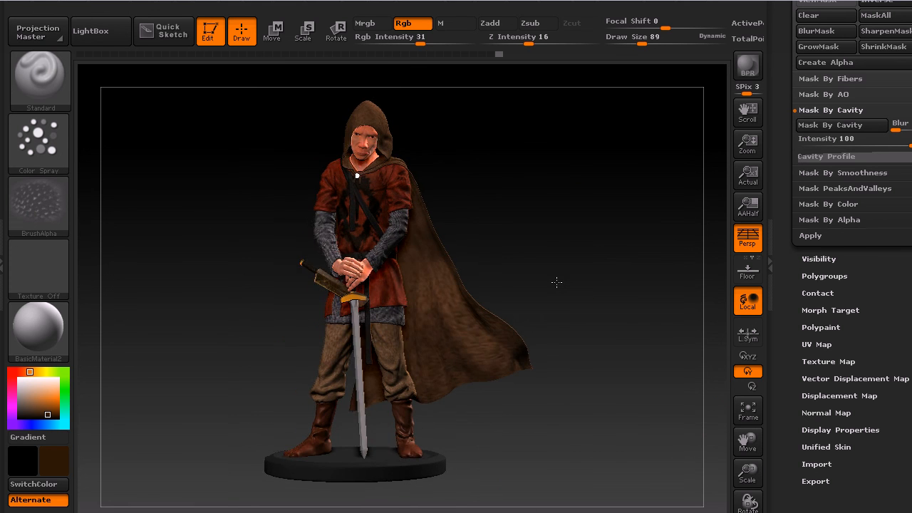
pyautogui.moveTo(747, 470); pyautogui.dragTo(613, 310)
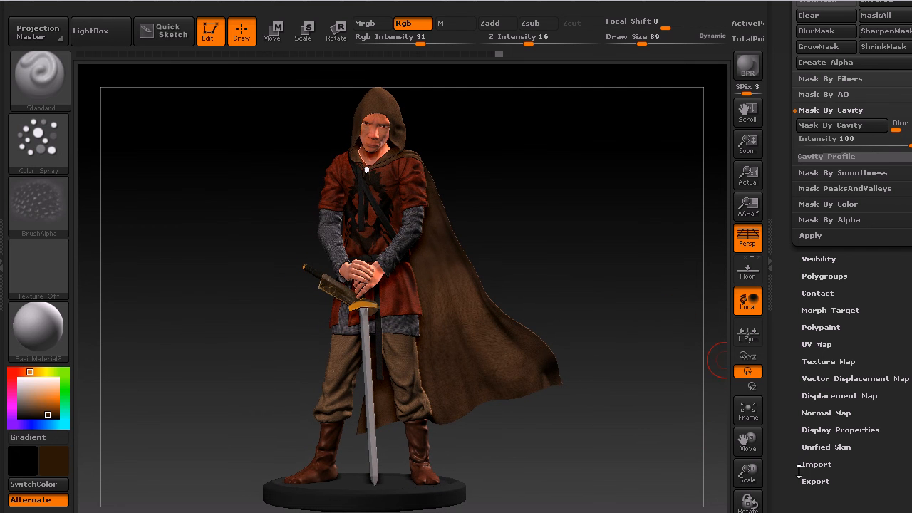
pyautogui.click(38, 142)
pyautogui.click(178, 157)
pyautogui.click(34, 205)
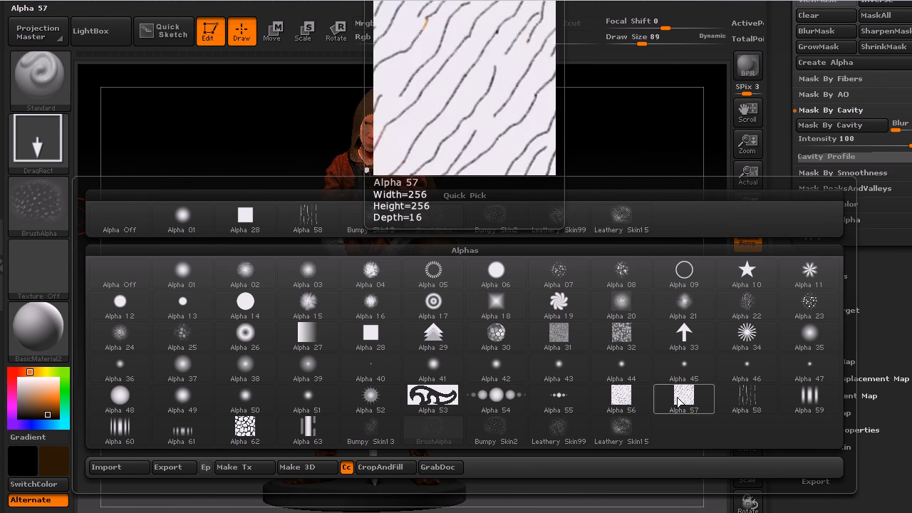
pyautogui.click(623, 274)
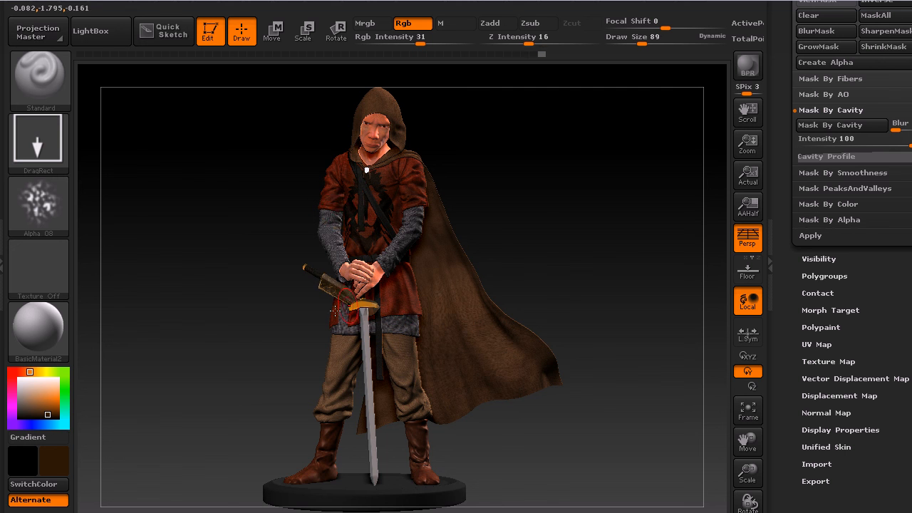
pyautogui.moveTo(541, 222); pyautogui.dragTo(595, 232)
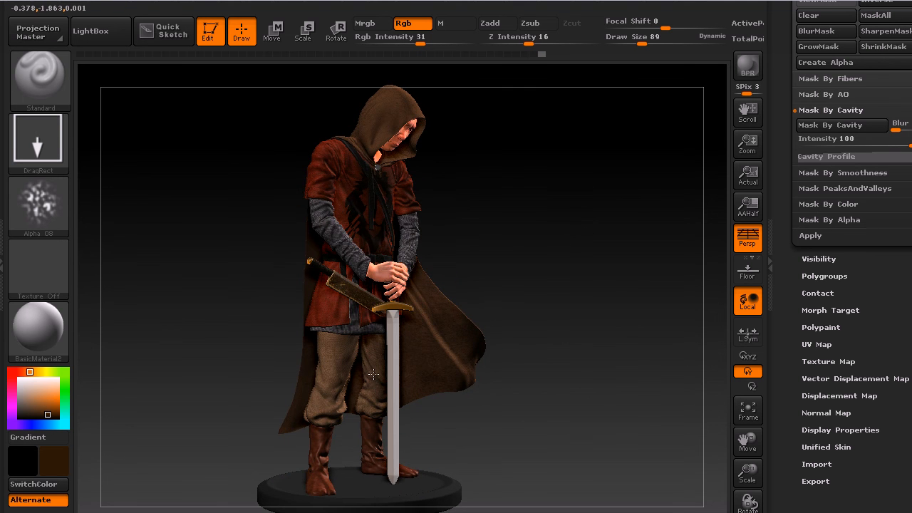
pyautogui.moveTo(420, 43)
pyautogui.mouseDown()
pyautogui.moveTo(407, 41)
pyautogui.moveTo(434, 42)
pyautogui.mouseUp()
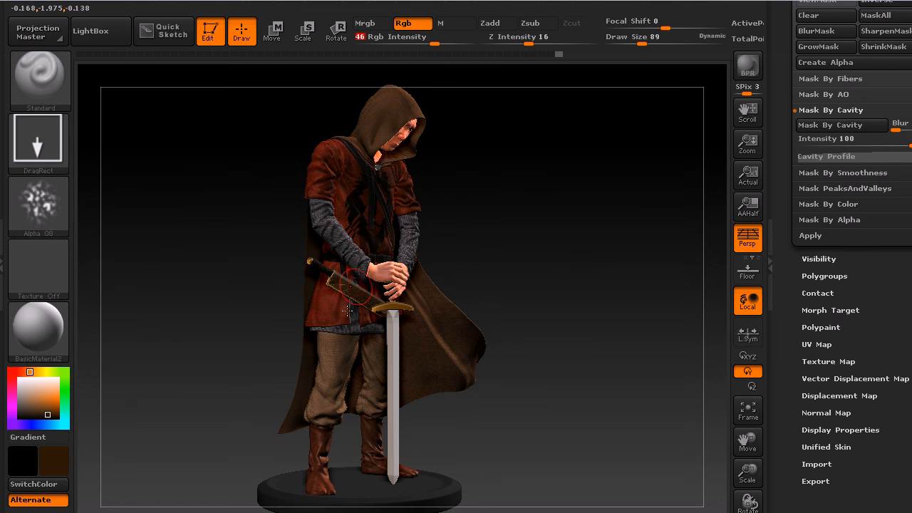
# - Turn the warrior to a front view and make a BPR render to check the painted shirt
pyautogui.moveTo(581, 253)
pyautogui.mouseDown()
pyautogui.moveTo(535, 247)
pyautogui.moveTo(543, 219)
pyautogui.moveTo(559, 221)
pyautogui.mouseUp()
pyautogui.press('shift')
pyautogui.hotkey('shift', 'r')
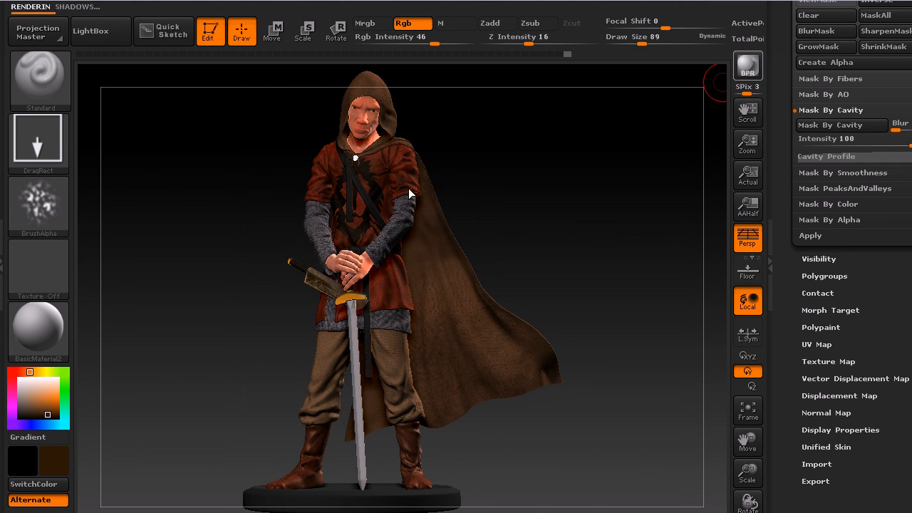